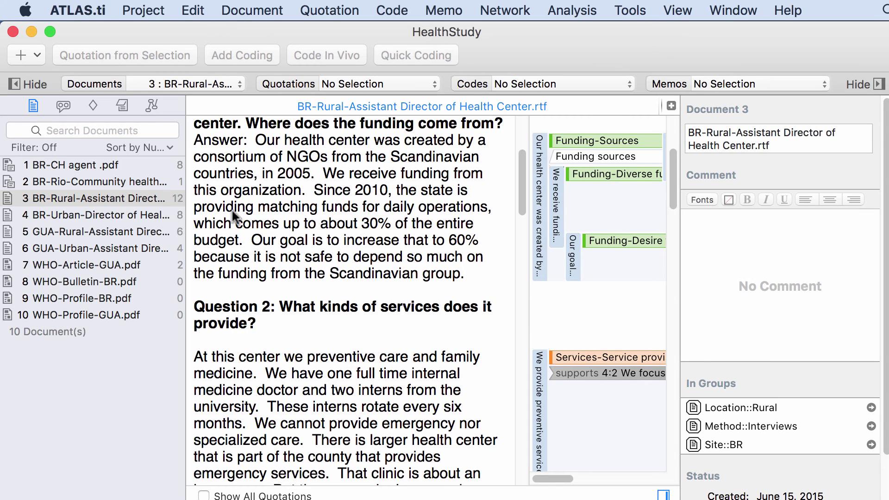
Run Check for Updates and dismiss the notice confirming version 1.0.44 is the newest.
click(86, 7)
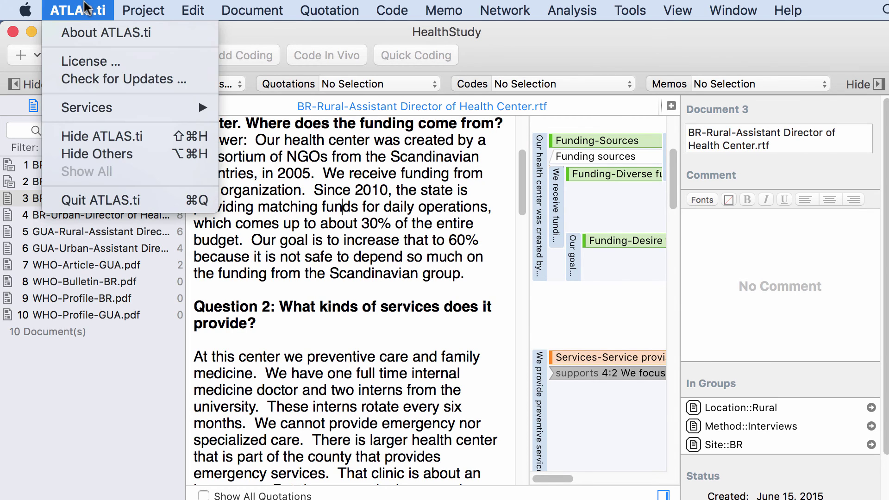
click(95, 78)
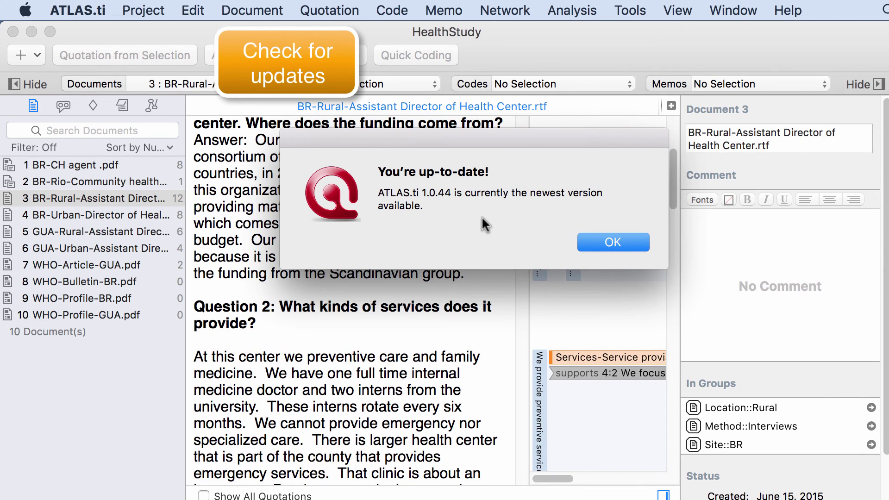
click(604, 246)
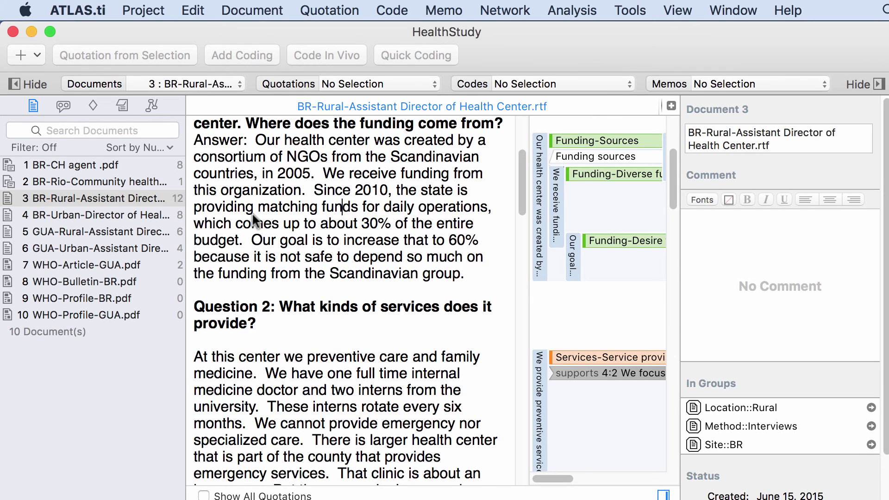
click(88, 80)
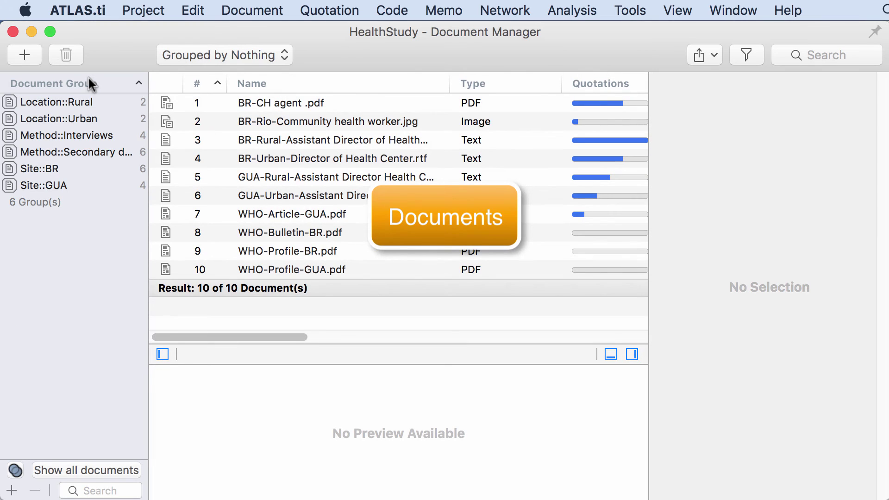
click(714, 55)
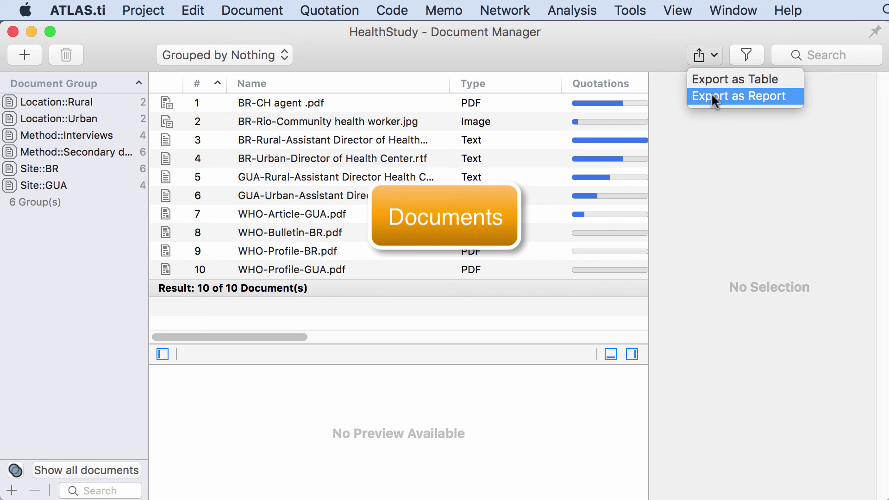
key(Escape)
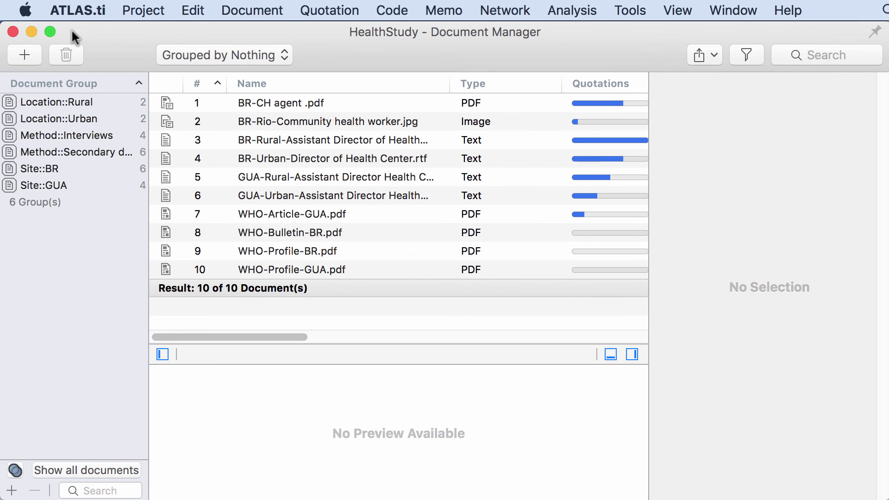
click(13, 32)
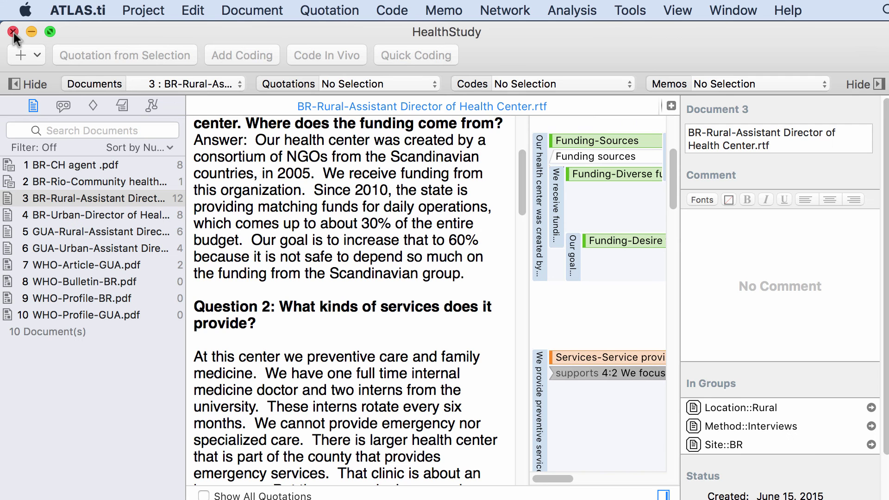
click(243, 13)
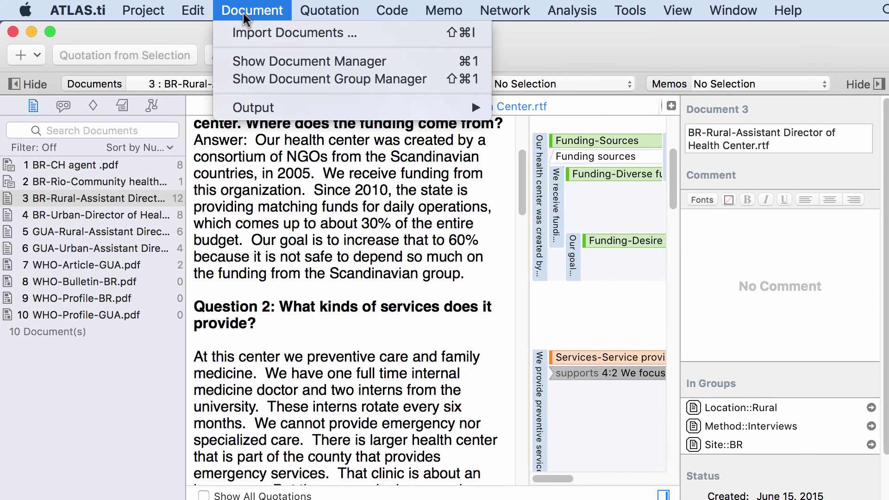
click(266, 74)
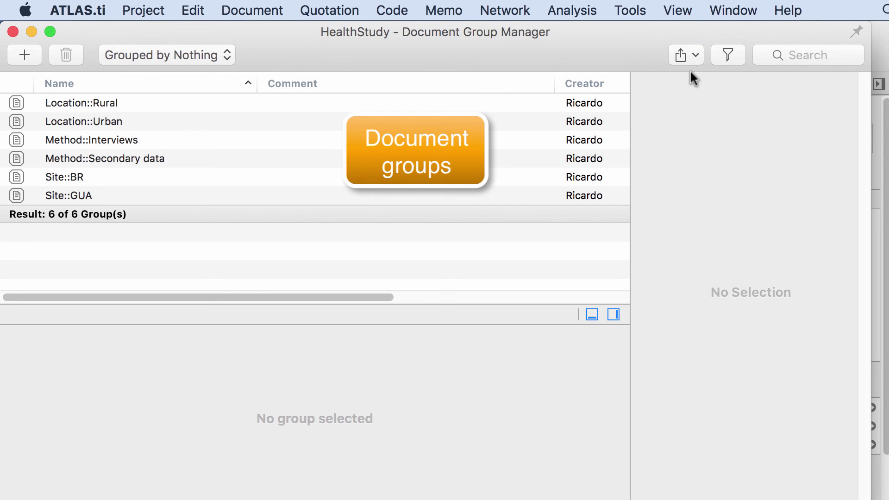
click(693, 57)
click(615, 54)
click(13, 32)
click(285, 85)
click(701, 56)
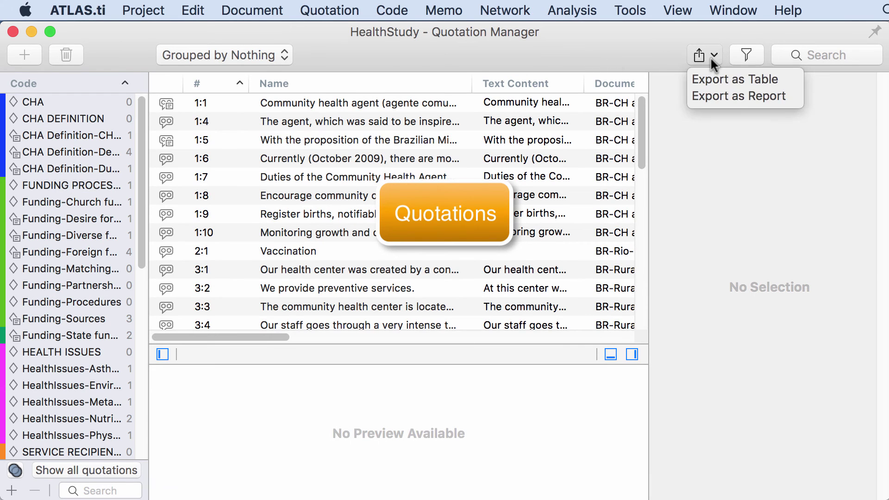
click(13, 31)
click(13, 32)
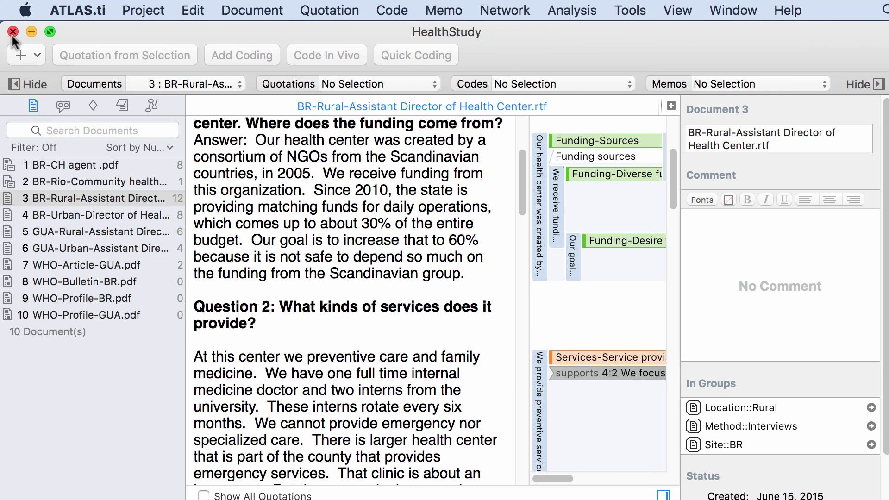
click(473, 85)
click(718, 56)
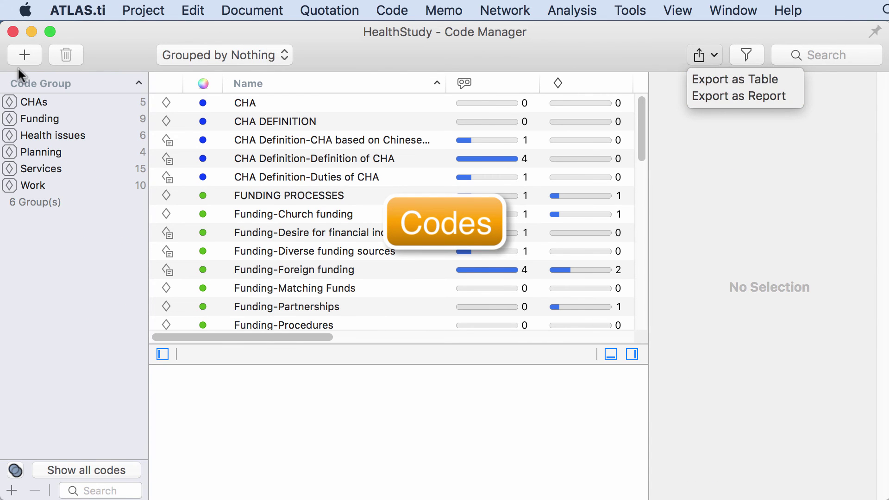
click(13, 32)
click(13, 31)
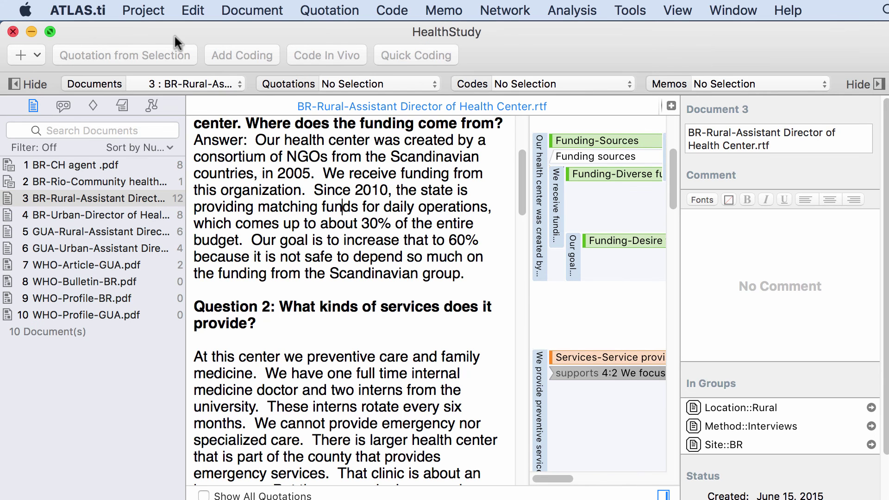
Open the Memo Manager, review its Export options, and close it.
click(666, 82)
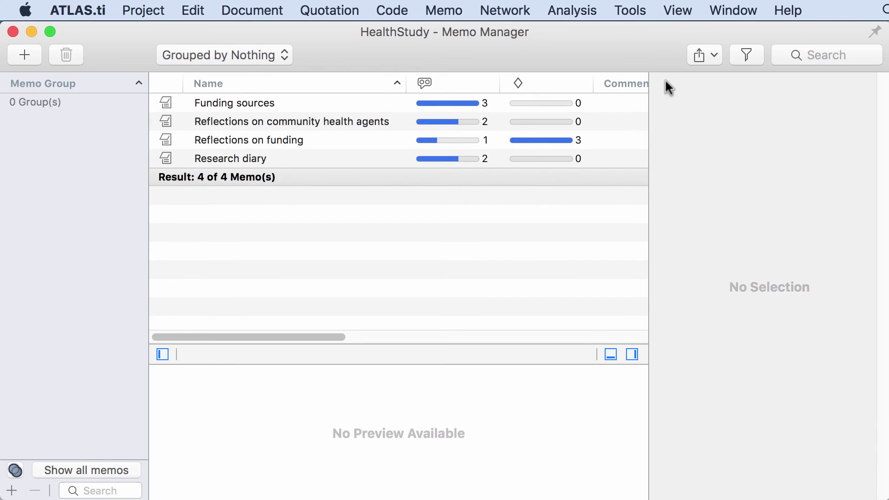
click(717, 52)
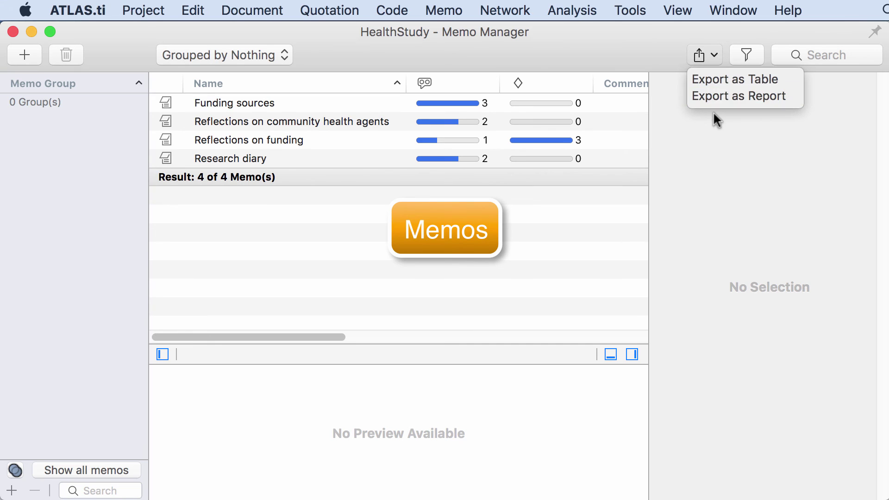
click(528, 51)
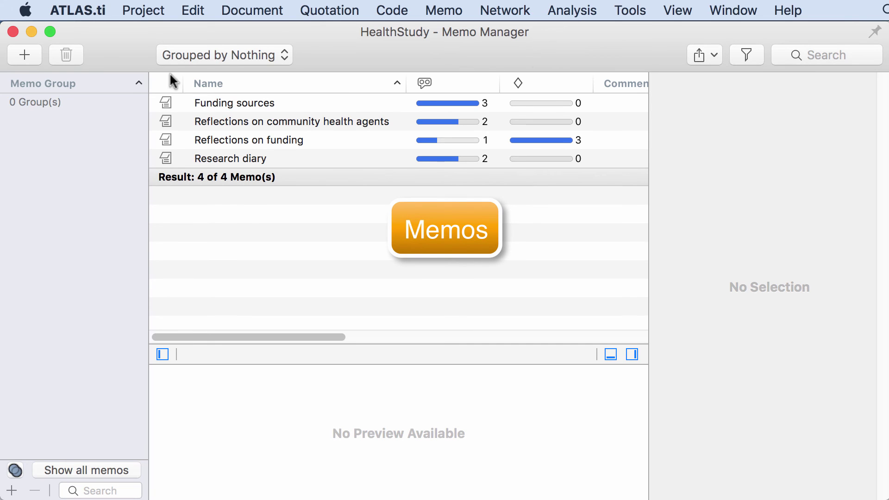
click(12, 31)
Open the Network Manager, review its Export options, and close it.
click(498, 10)
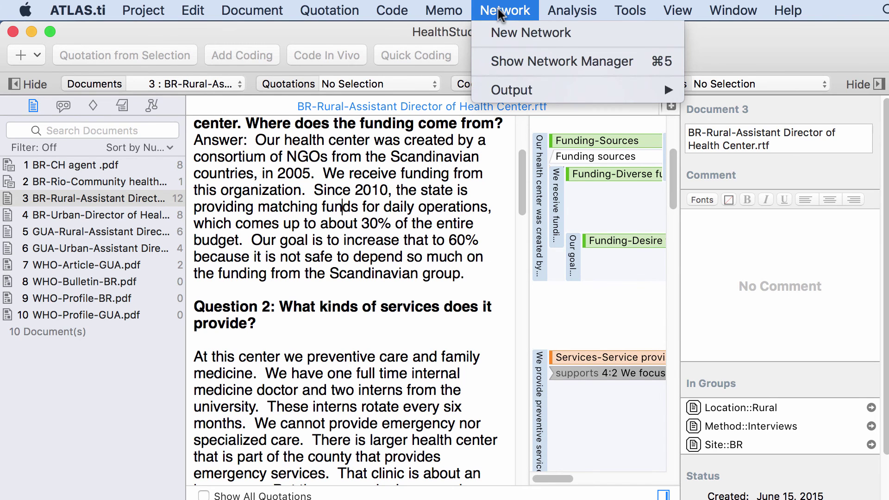
click(513, 65)
click(709, 55)
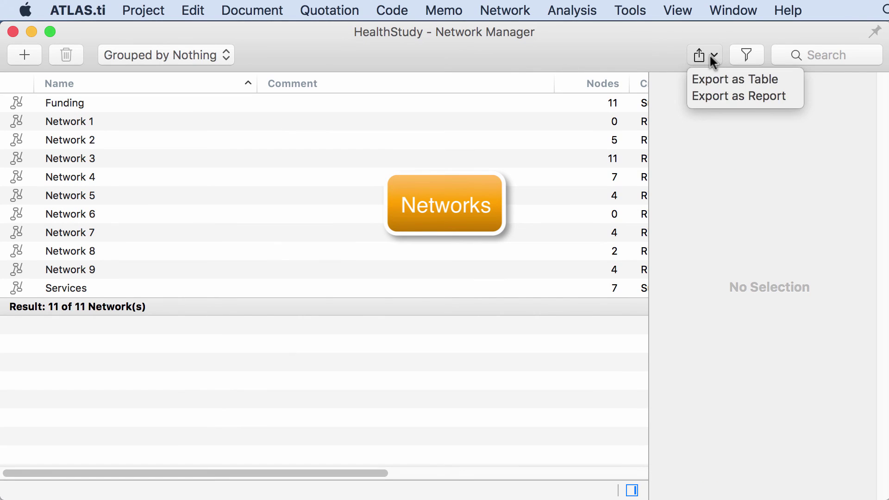
click(12, 32)
click(12, 32)
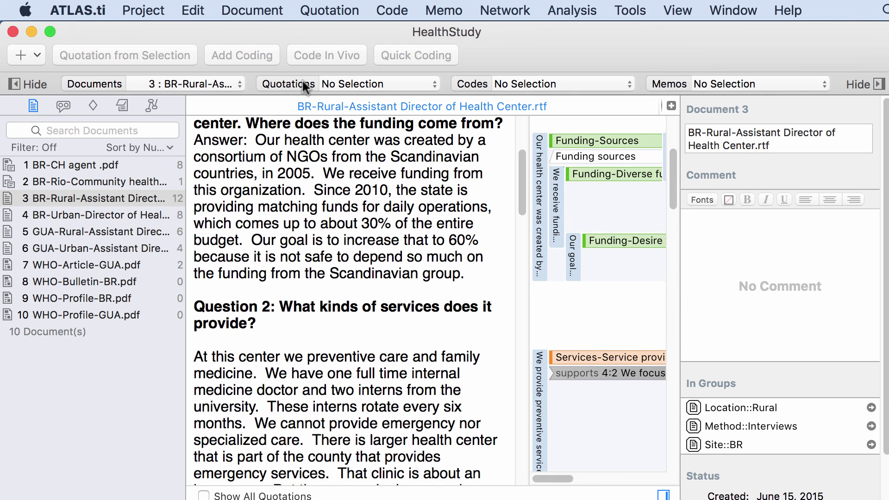
Open the Code Group Manager, review its Export options, and close it.
click(392, 10)
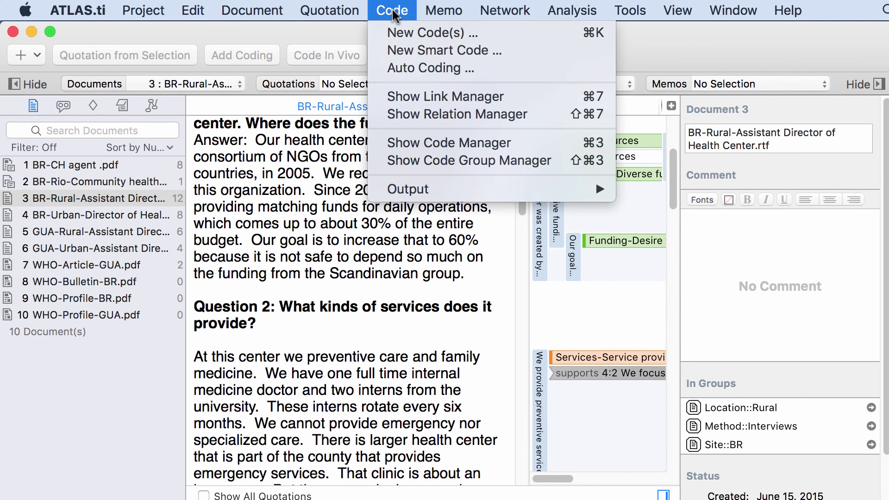
click(437, 161)
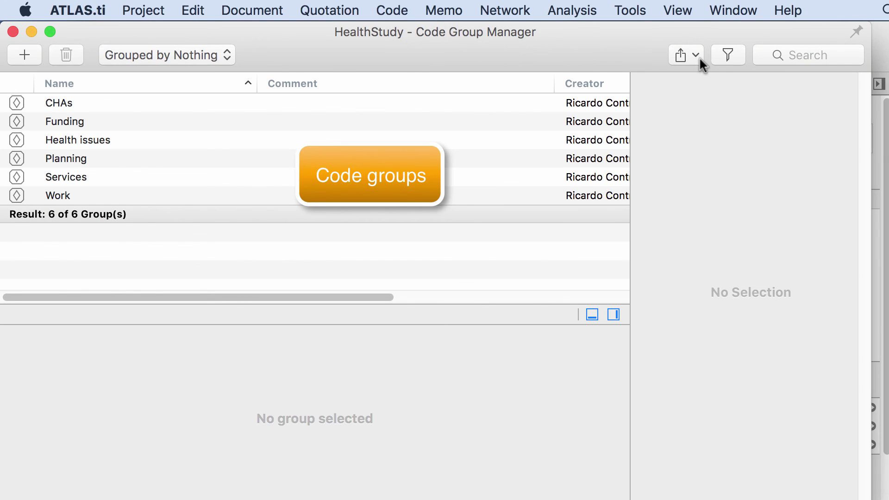
click(696, 55)
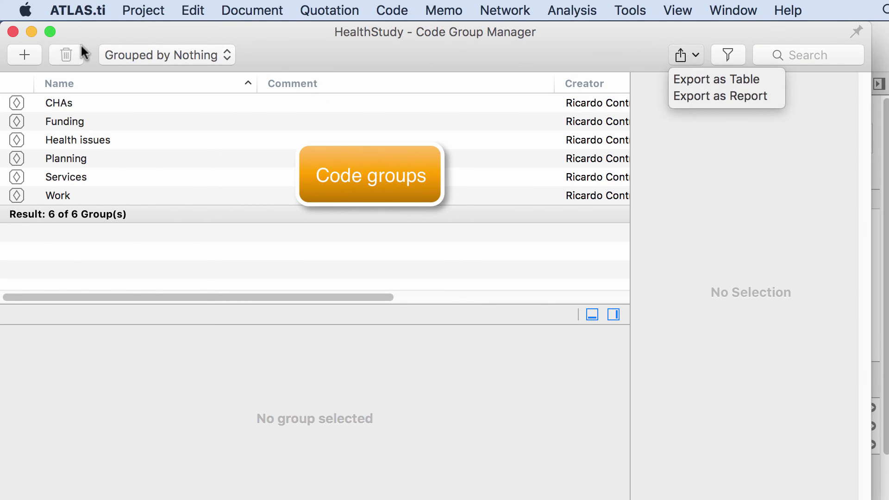
click(14, 30)
click(14, 30)
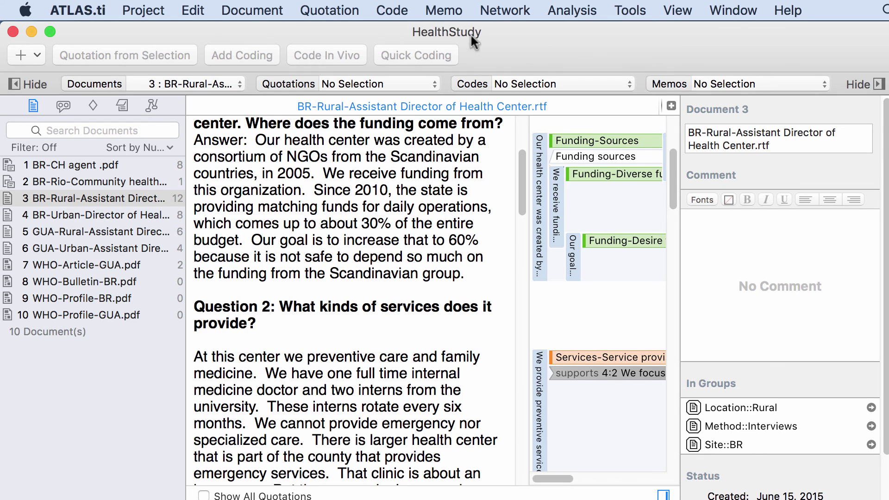
Open the Memo Group Manager from the Memo menu and check its Export options.
click(452, 14)
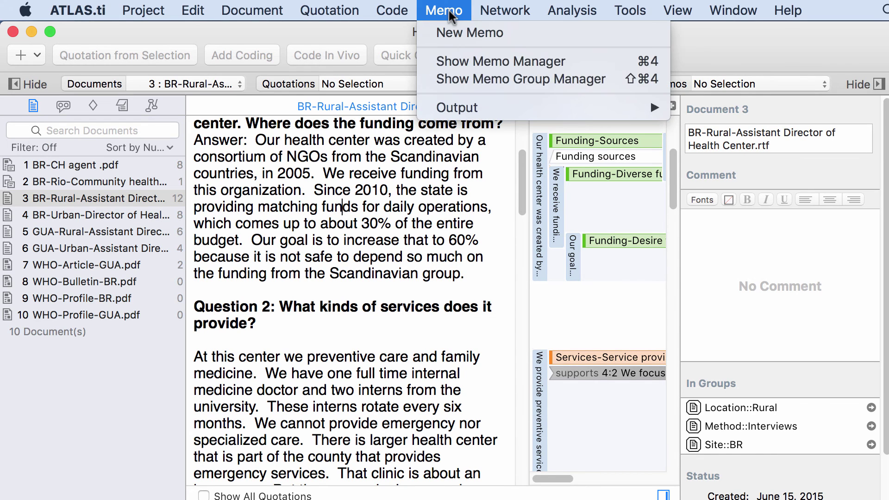
click(470, 78)
click(696, 56)
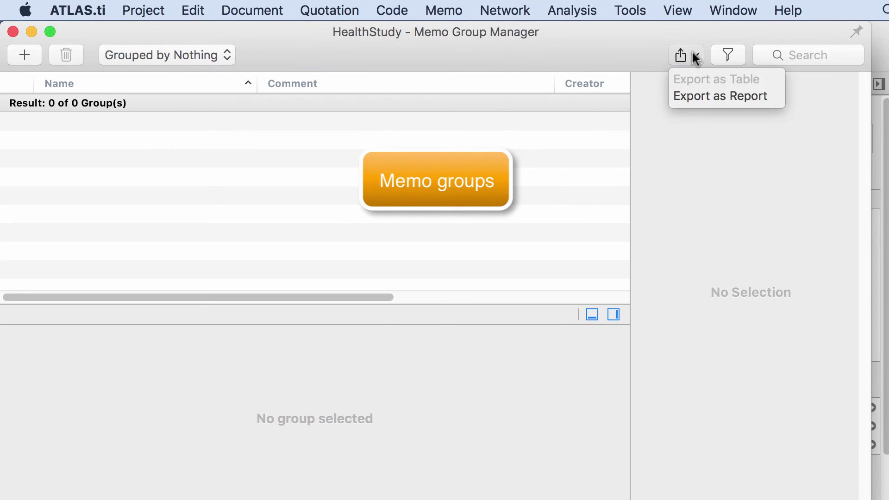
click(14, 32)
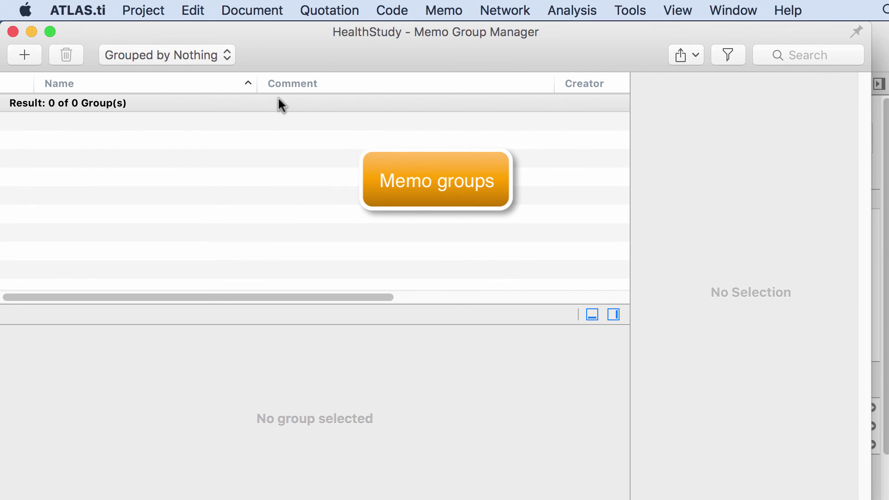
click(323, 12)
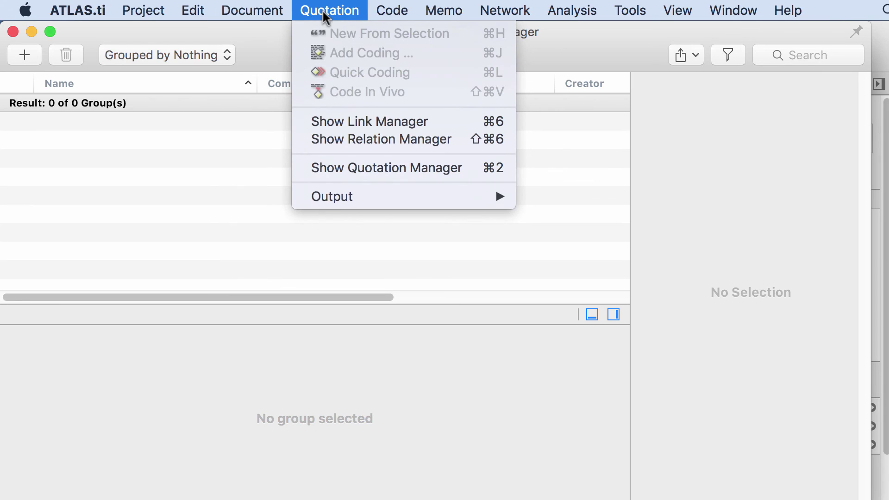
click(348, 121)
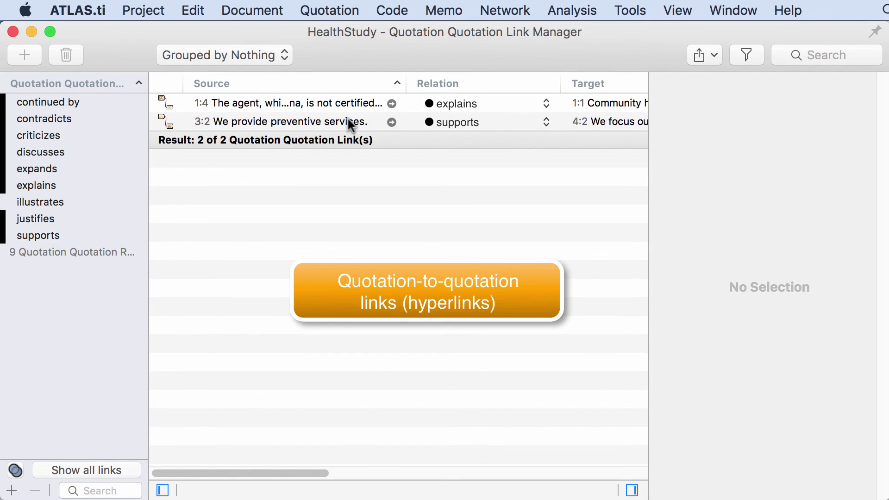
click(709, 52)
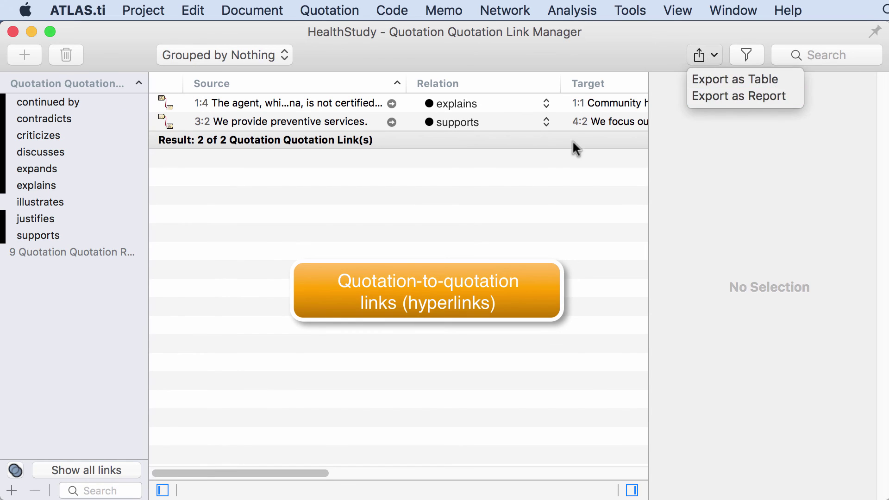
click(208, 85)
click(15, 29)
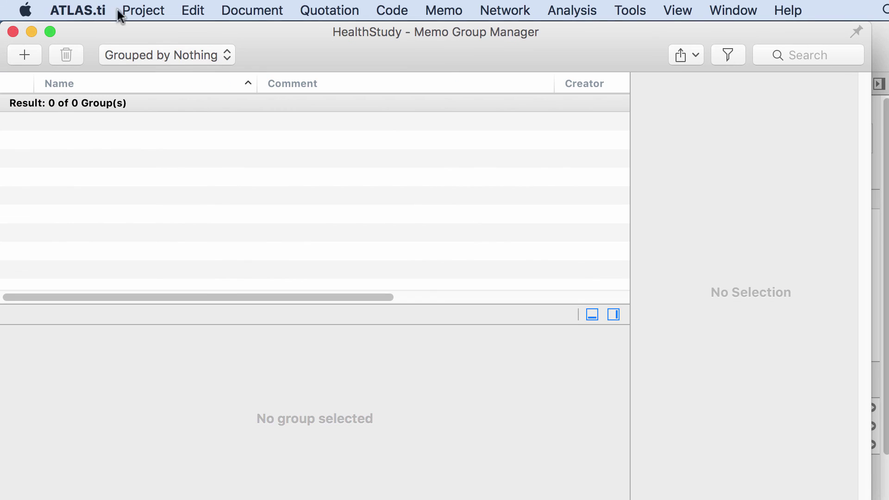
click(332, 8)
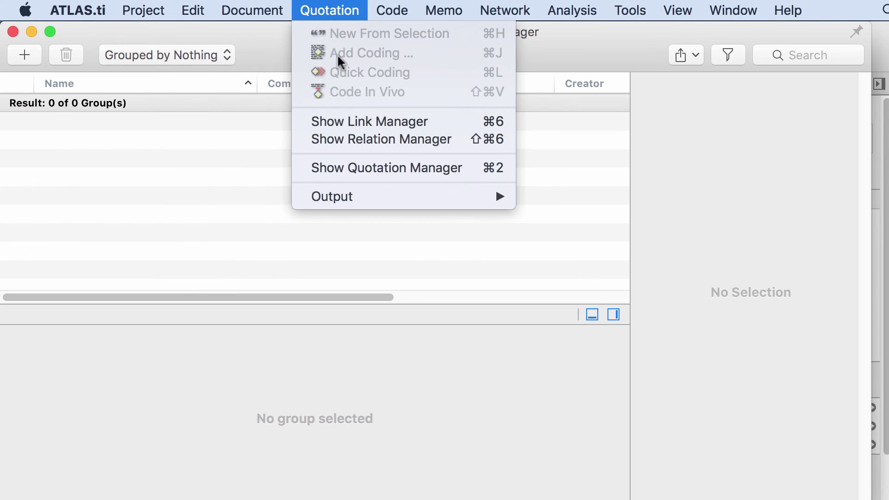
click(357, 140)
click(715, 56)
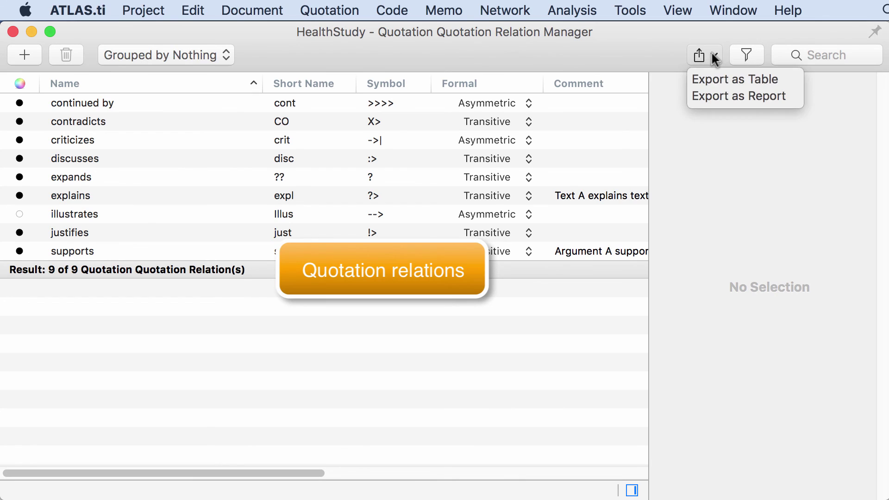
click(17, 31)
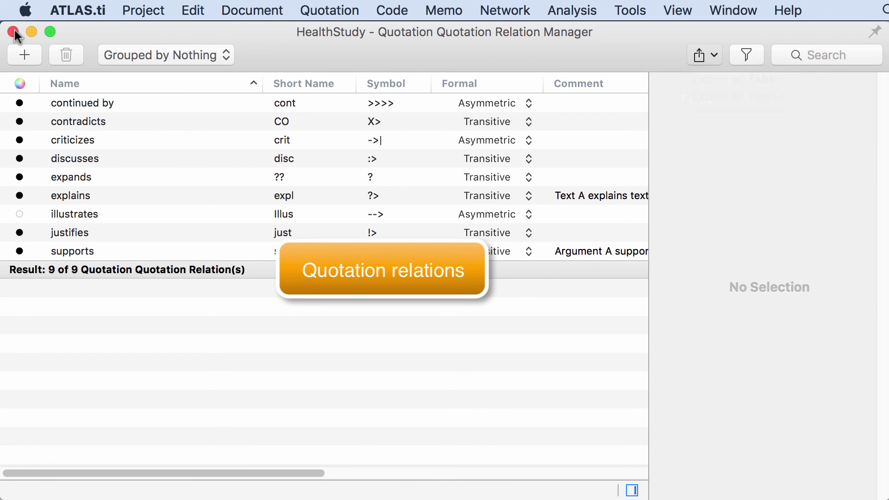
click(13, 32)
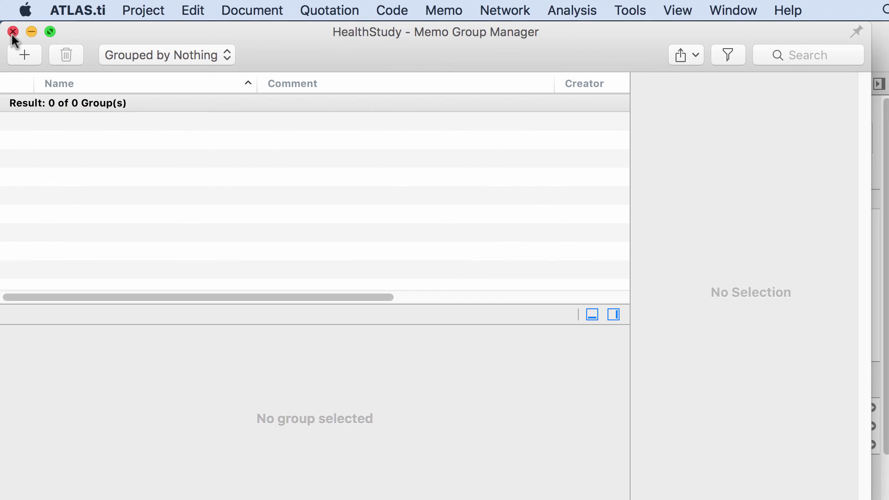
click(396, 10)
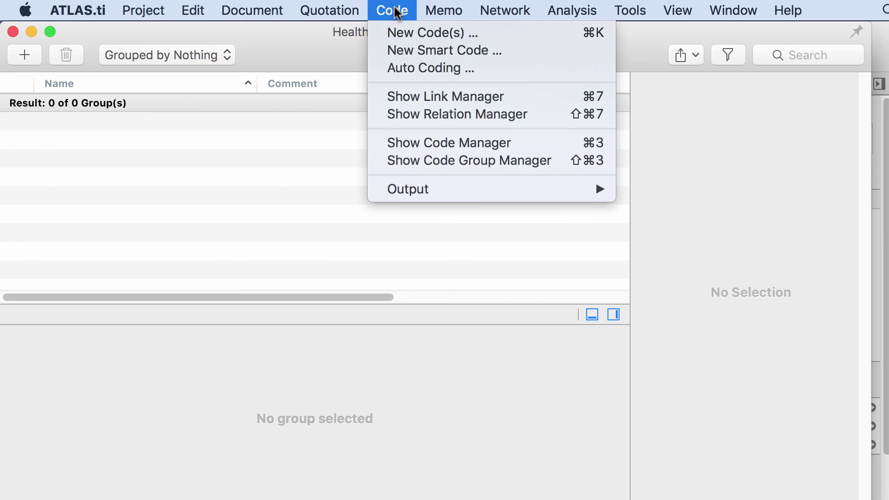
Open the code Link Manager, review its Export choices, and close it.
click(427, 97)
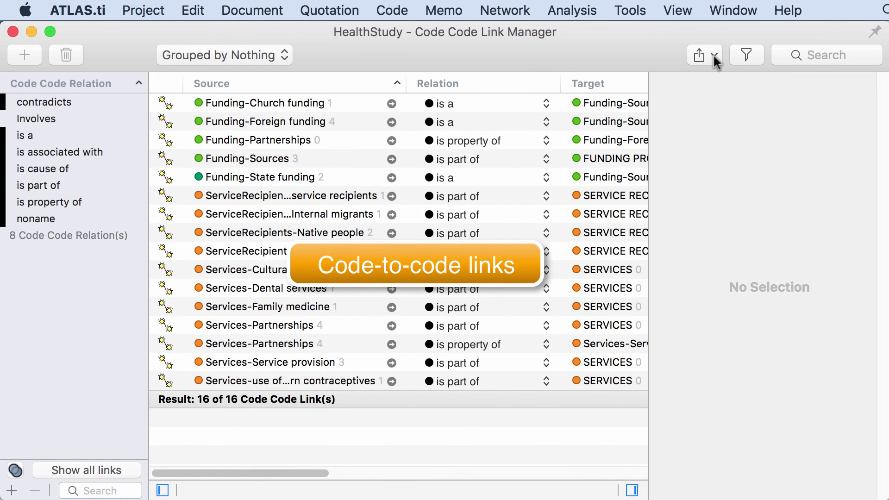
click(715, 57)
click(579, 70)
click(13, 31)
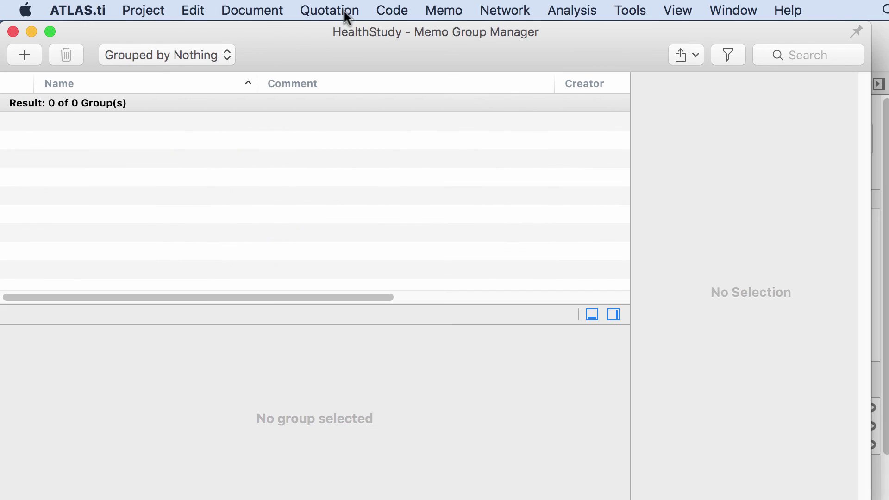
Open the Relation Manager, review its Export choices, then close it and the empty Memo Group Manager.
click(384, 11)
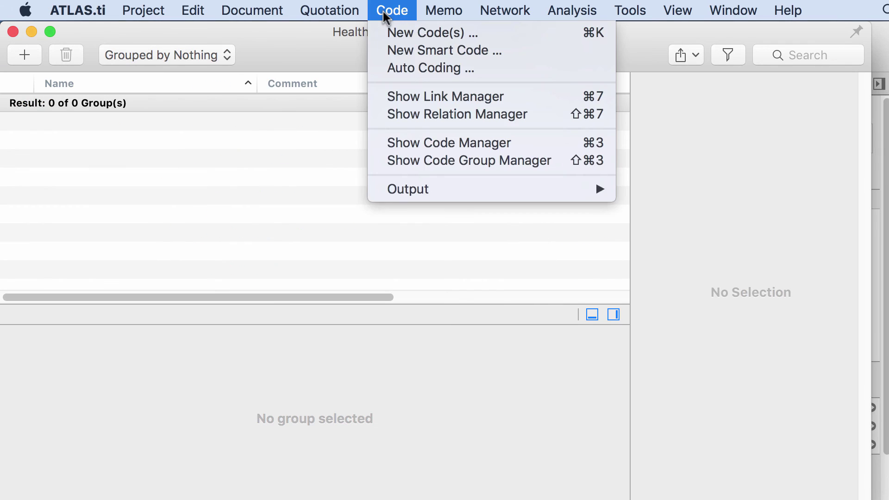
click(405, 115)
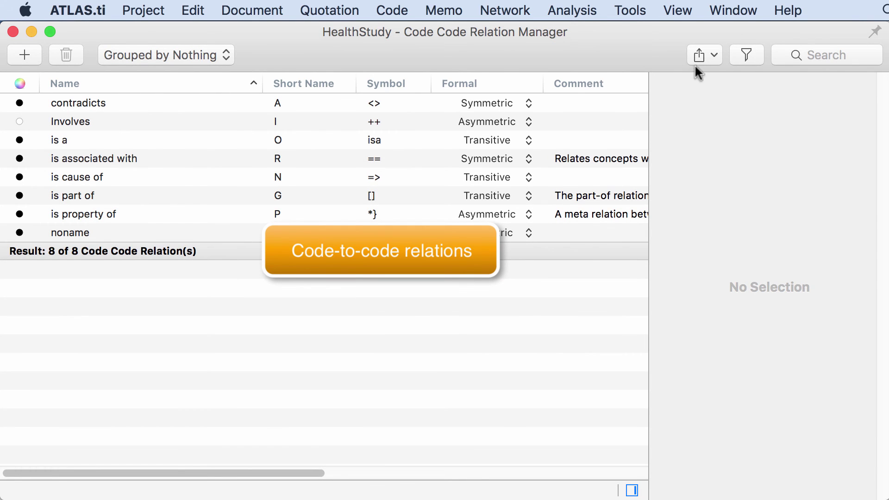
click(716, 57)
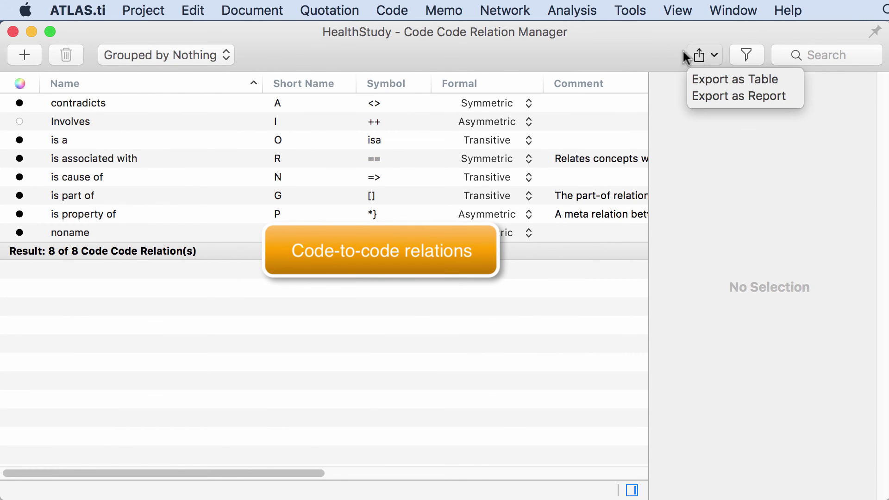
click(648, 56)
click(13, 32)
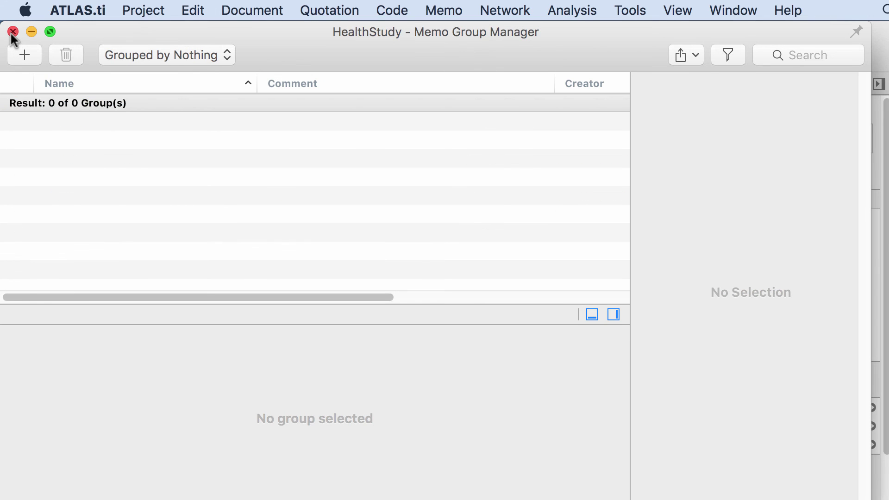
click(13, 31)
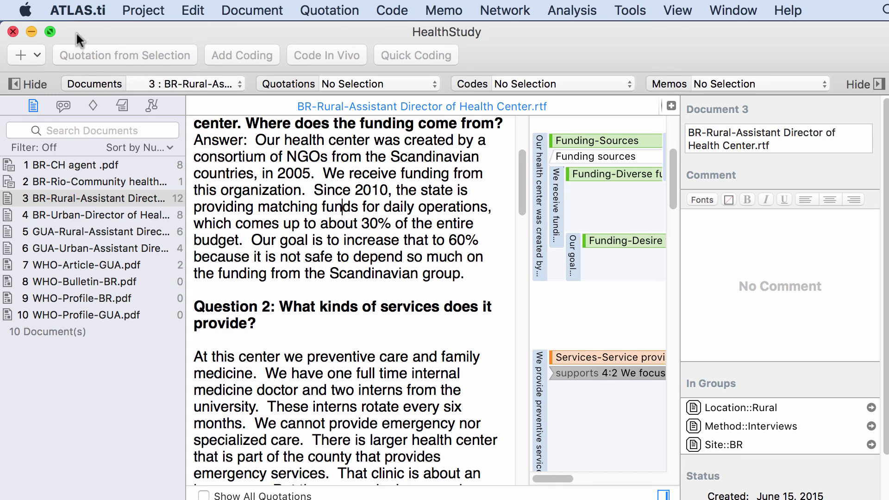
Select quotations 1:1 through 1:7 in the Quotation Manager and export them as a report.
click(285, 85)
click(286, 102)
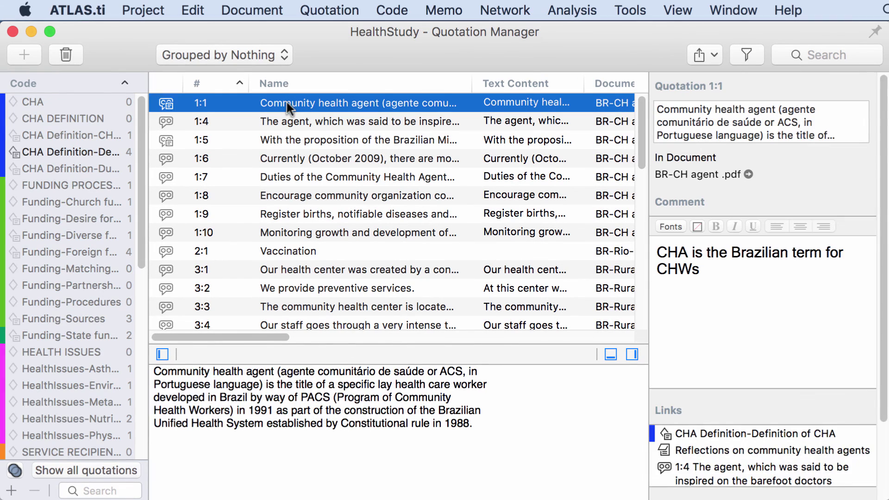
shift+click(298, 179)
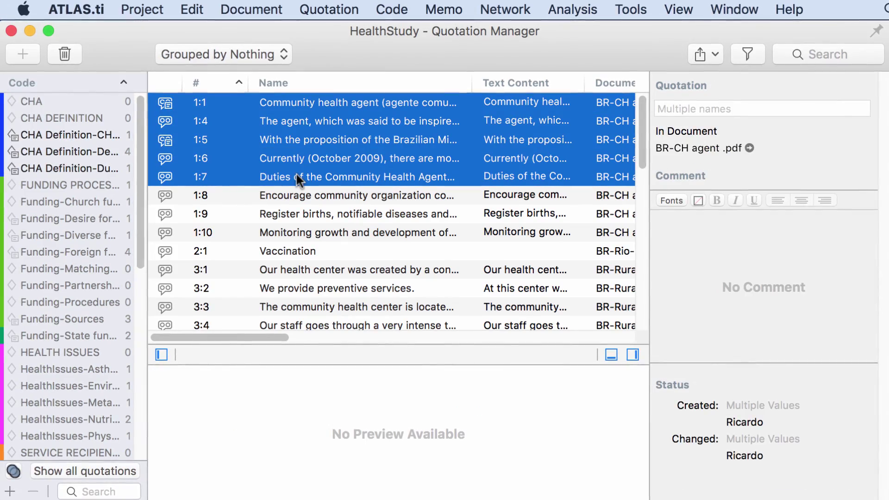
click(713, 53)
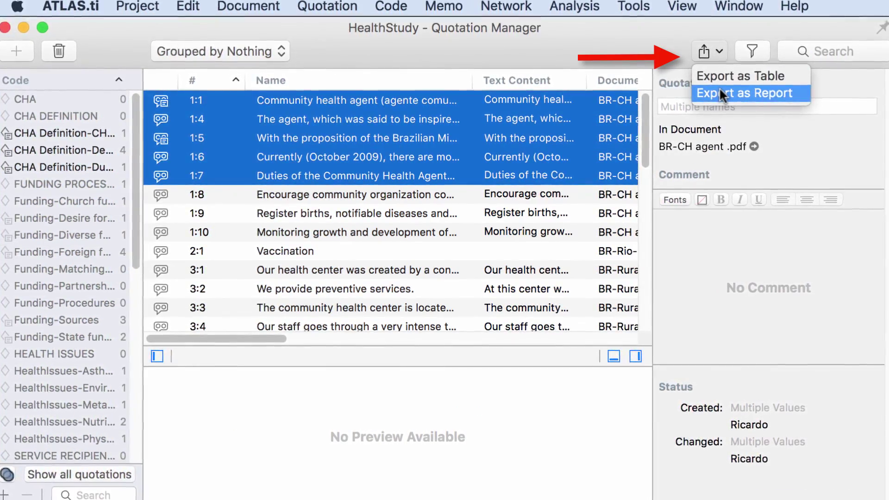
click(721, 91)
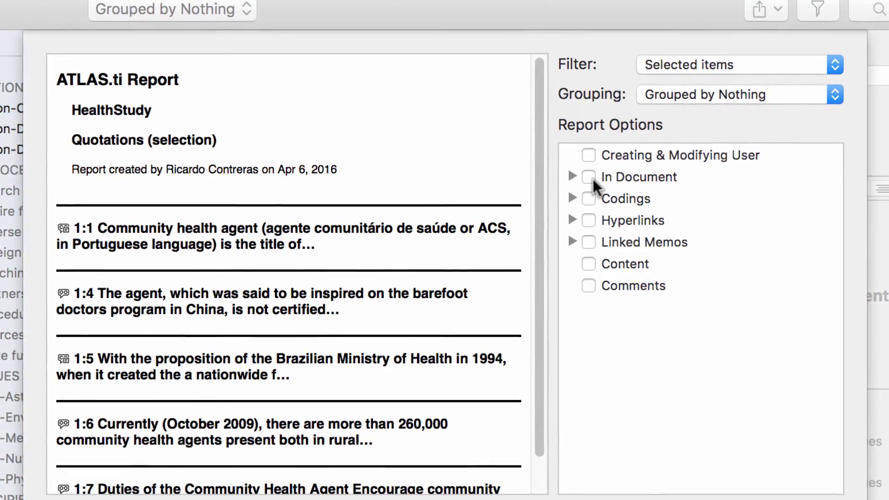
Tick In Document, Codings and Hyperlinks in Report Options, highlighting each new preview entry.
click(590, 178)
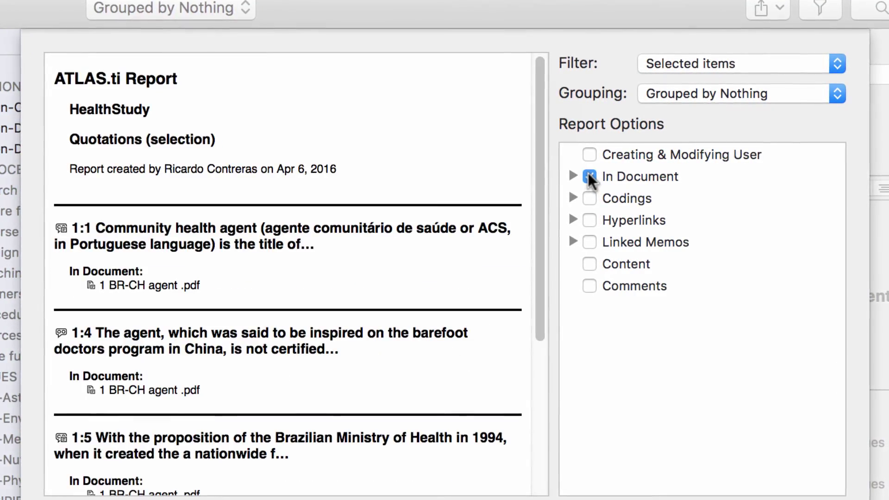
drag(264, 293, 60, 272)
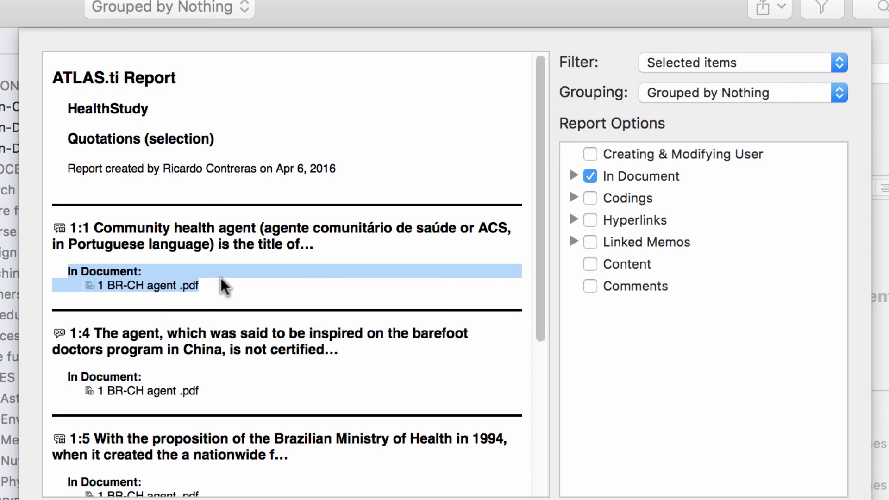
click(596, 195)
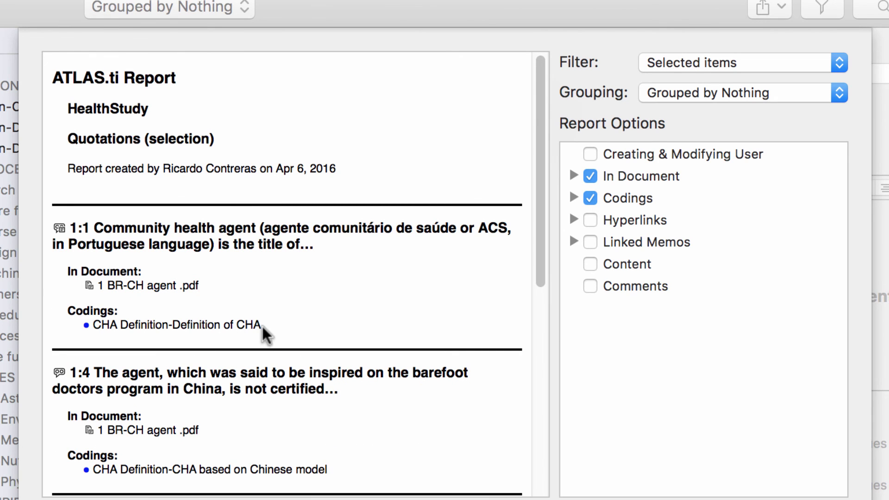
drag(261, 326, 79, 325)
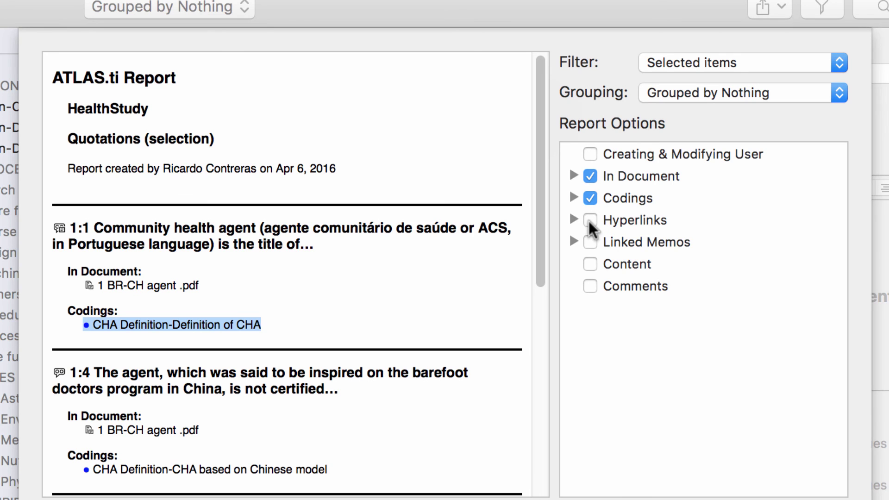
click(588, 221)
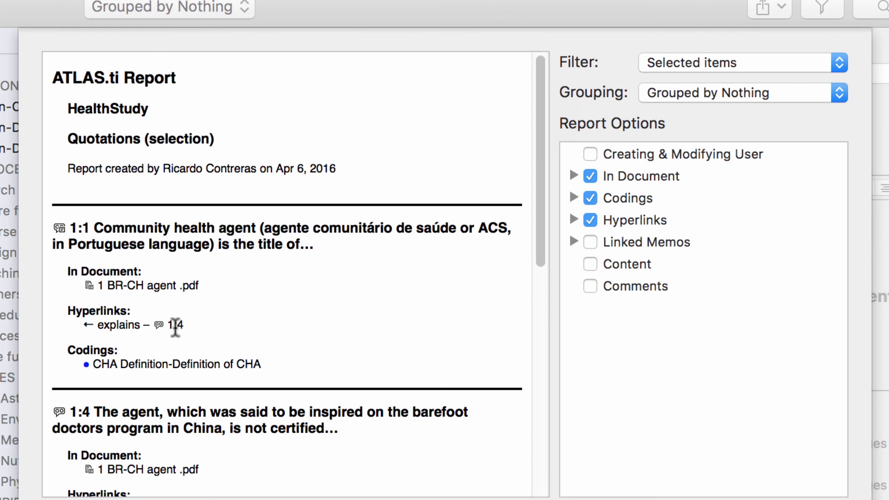
drag(183, 326, 58, 314)
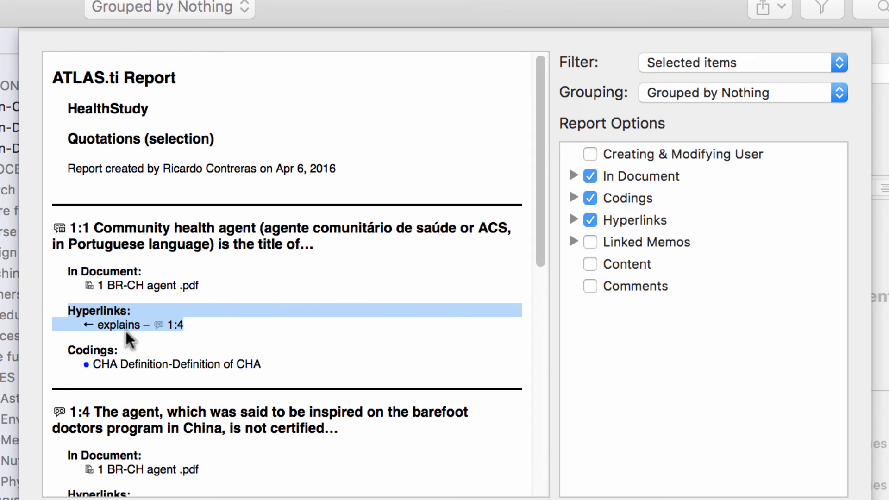
Add Linked Memos to the report with their nested Content option ticked.
click(590, 243)
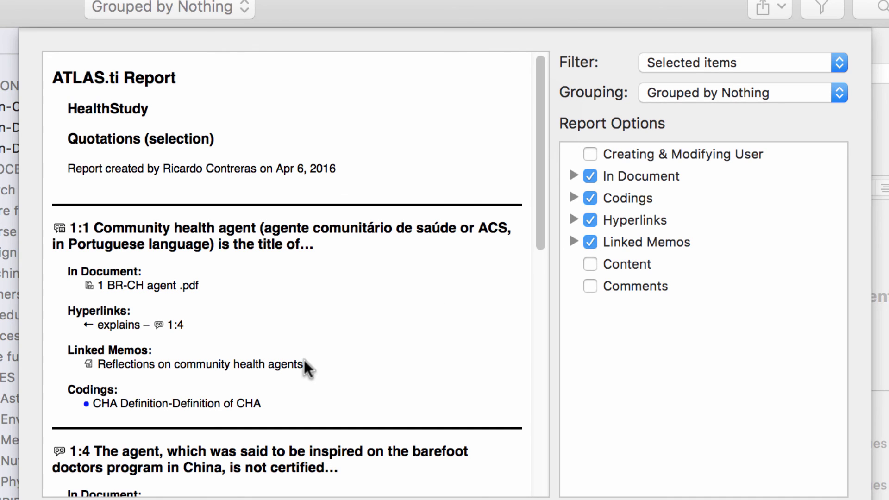
mouse_move(305, 361)
mouse_down()
mouse_move(180, 369)
mouse_move(74, 360)
mouse_up()
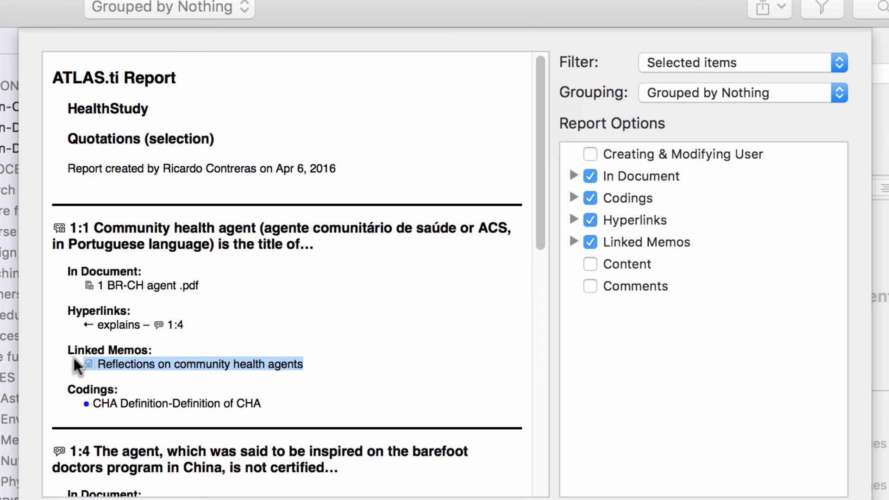
click(572, 241)
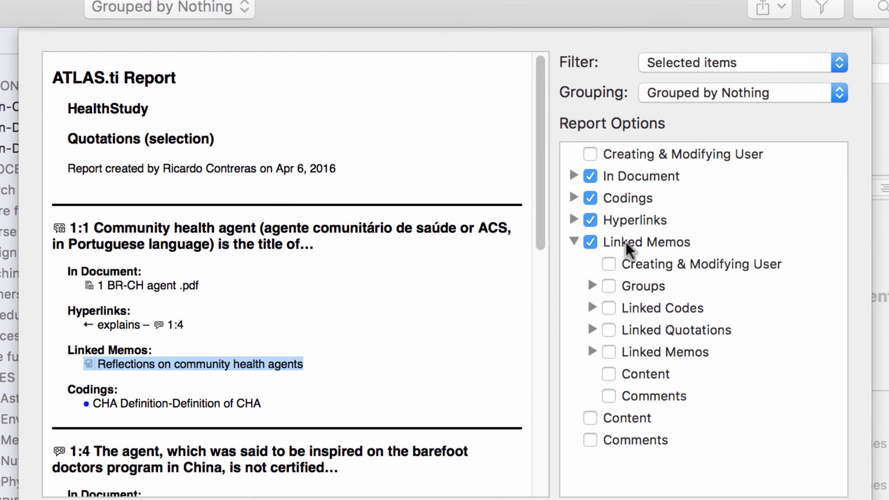
click(610, 374)
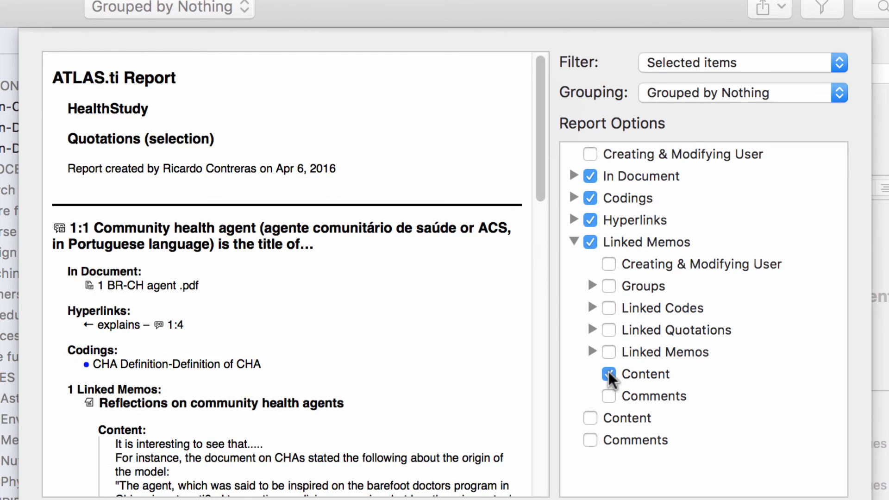
drag(542, 190, 542, 234)
drag(322, 399, 89, 296)
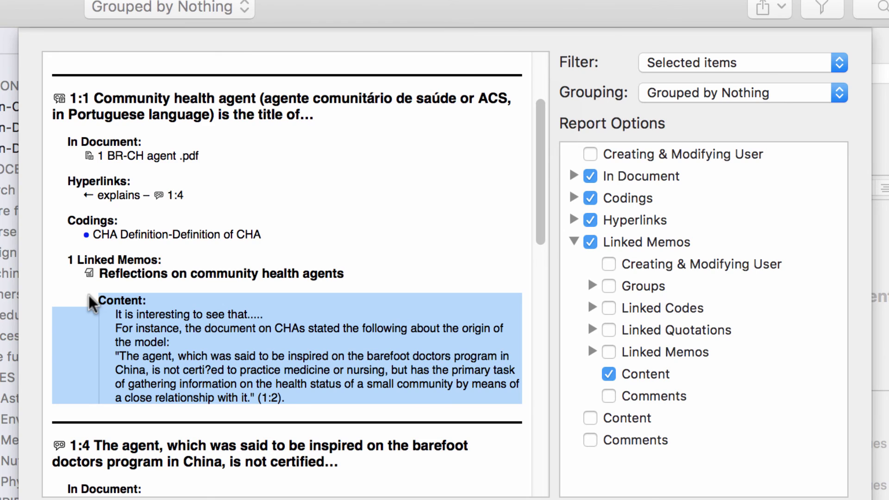
click(575, 240)
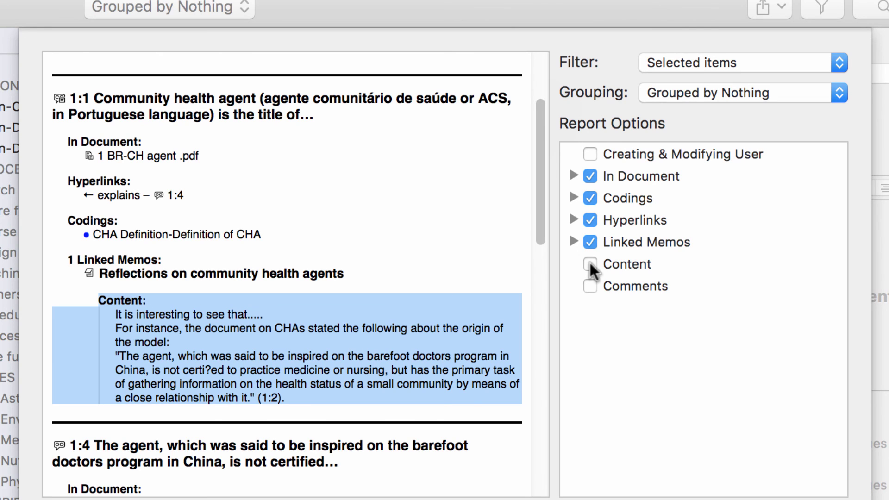
Tick the top-level Content option and check quotation 1:1's text and memo in the preview.
click(590, 263)
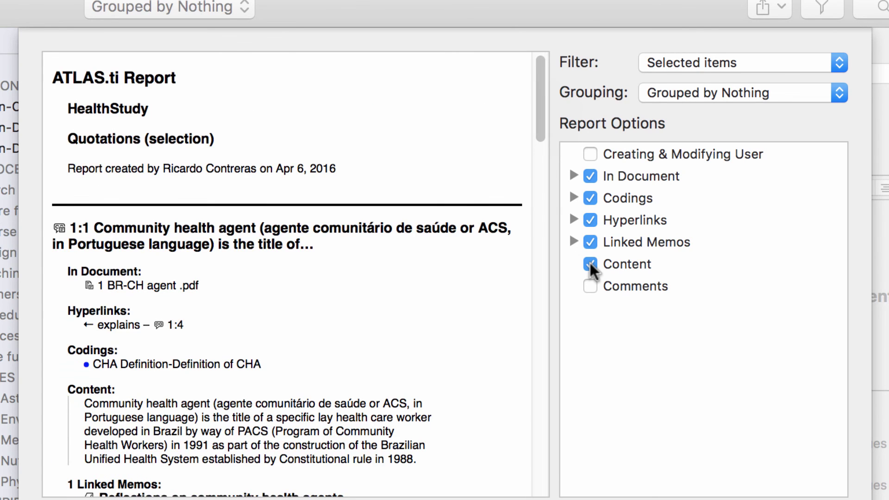
drag(540, 128, 540, 158)
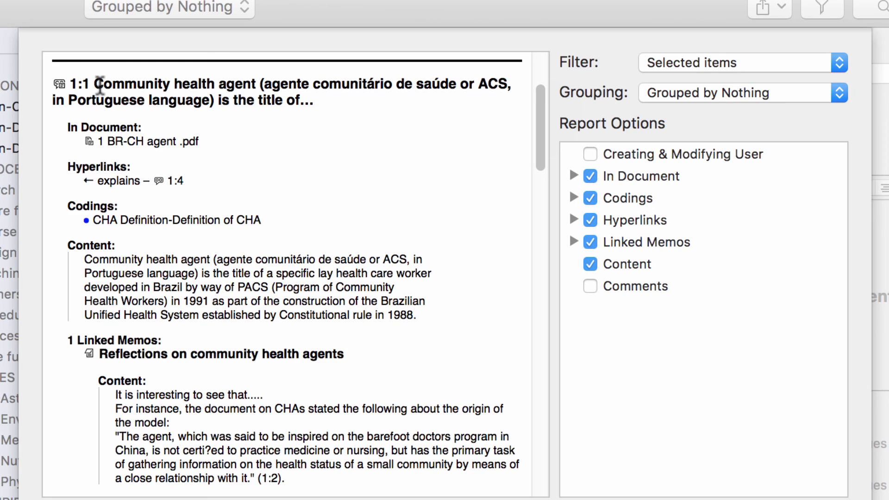
drag(100, 85, 300, 102)
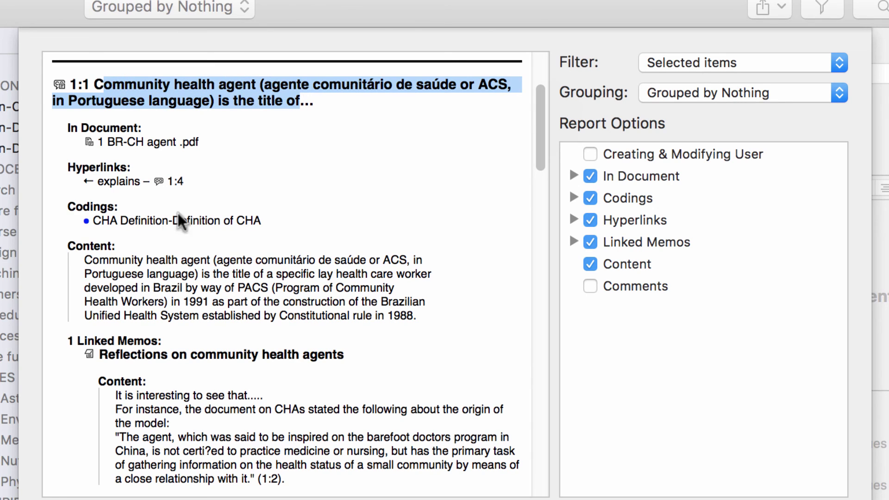
drag(84, 261, 455, 311)
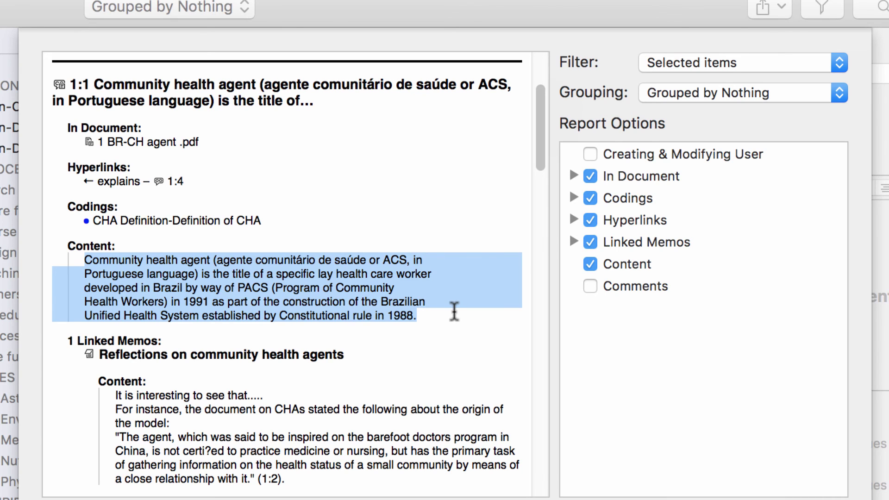
drag(534, 155, 535, 179)
drag(288, 383, 100, 281)
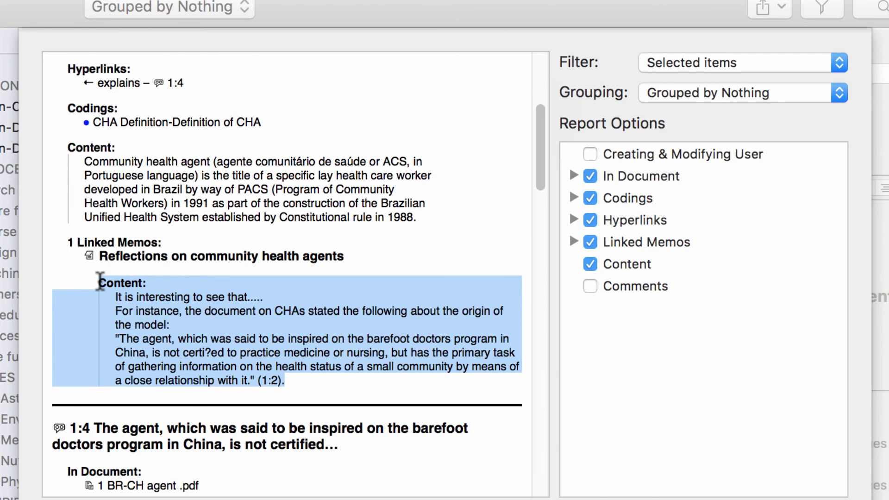
Tick Comments in Report Options and briefly expand then collapse the In Document options.
click(590, 286)
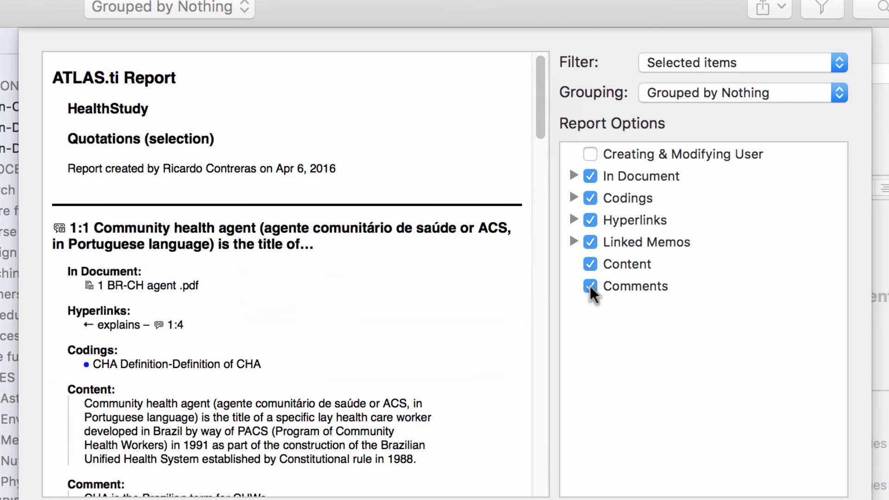
drag(541, 103, 539, 158)
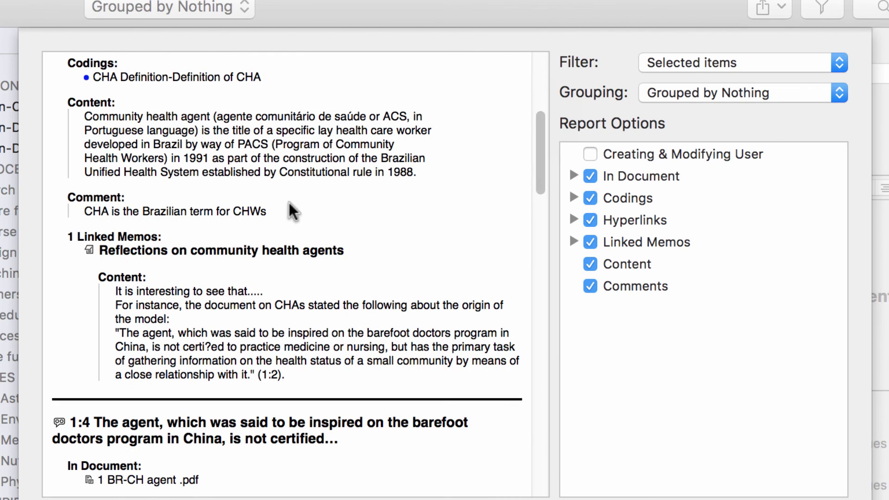
drag(283, 212, 78, 212)
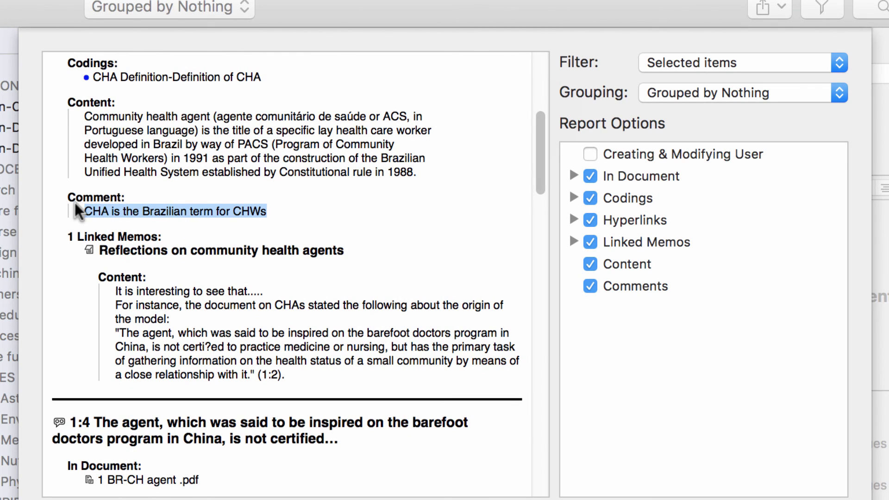
drag(540, 154, 540, 113)
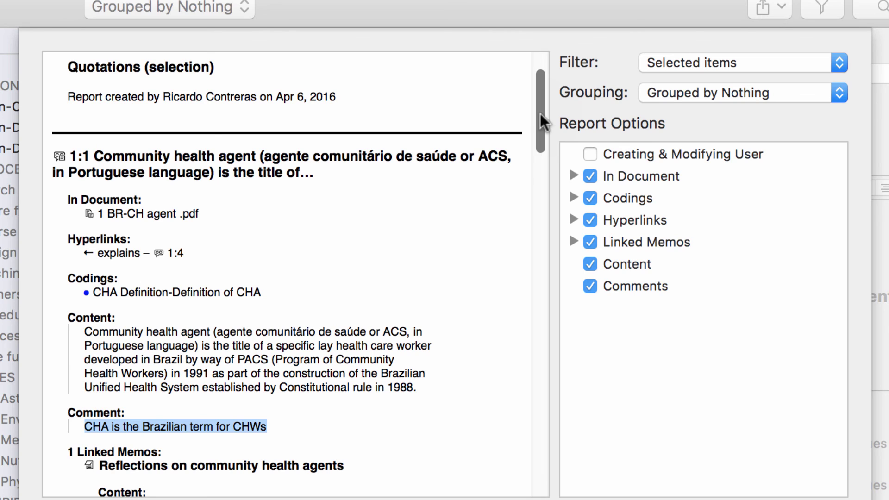
click(574, 177)
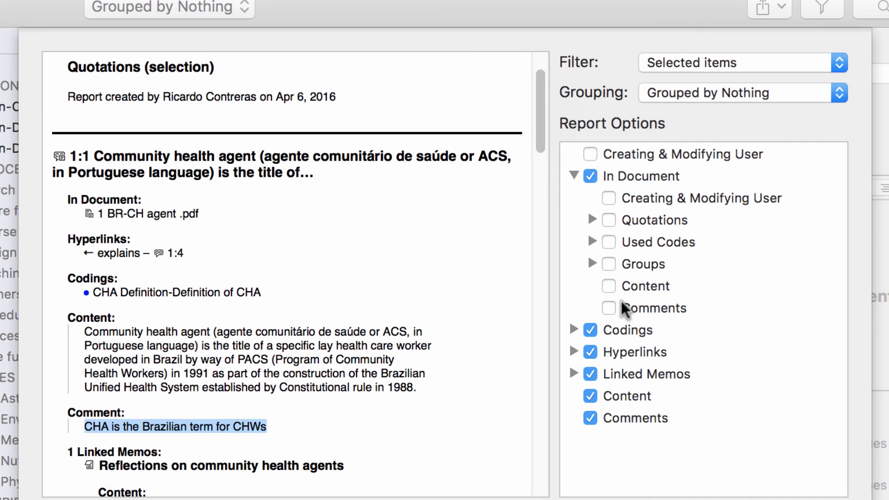
click(575, 175)
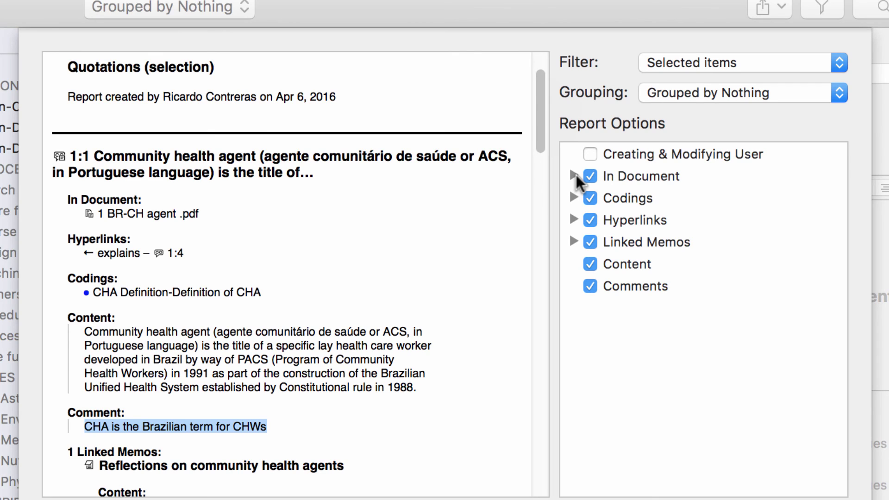
Add Creating & Modifying User, showing 1:1 created 6/16/15 and modified 6/17/15.
click(591, 155)
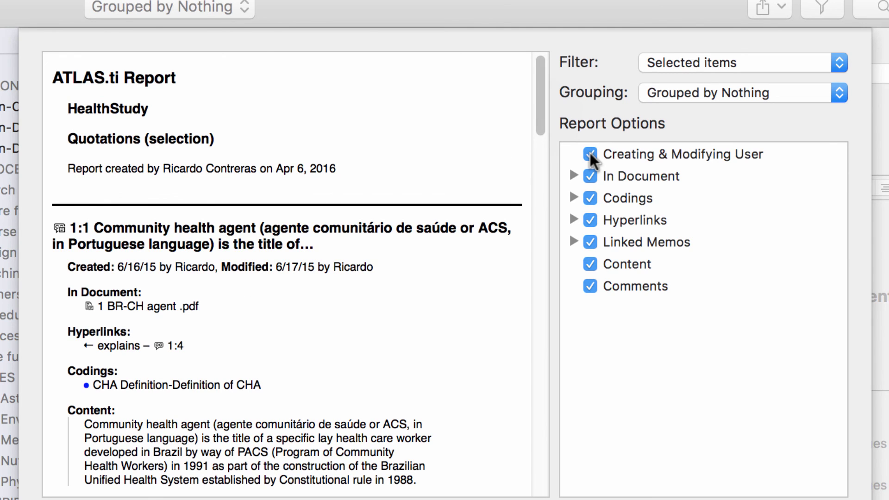
drag(157, 267, 217, 269)
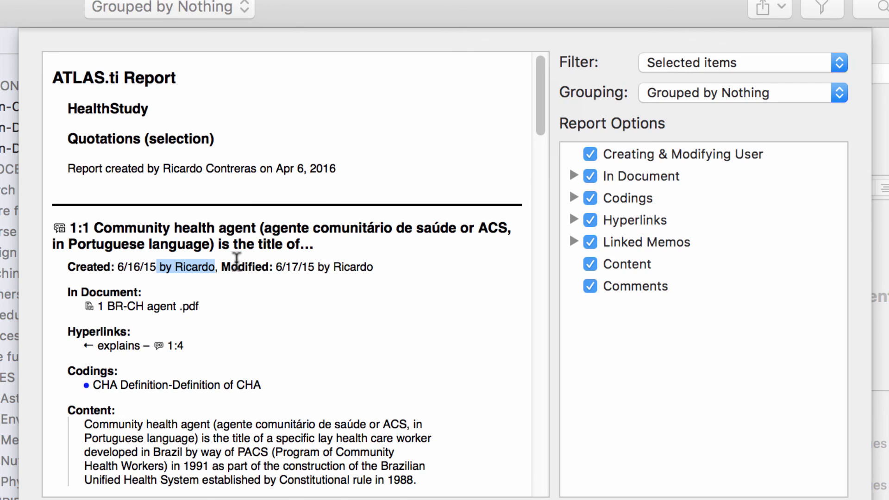
drag(223, 266, 315, 266)
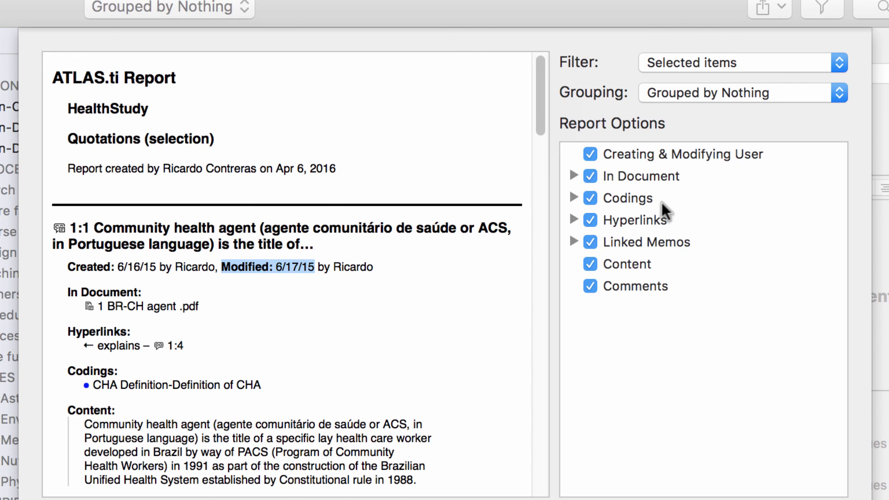
click(752, 94)
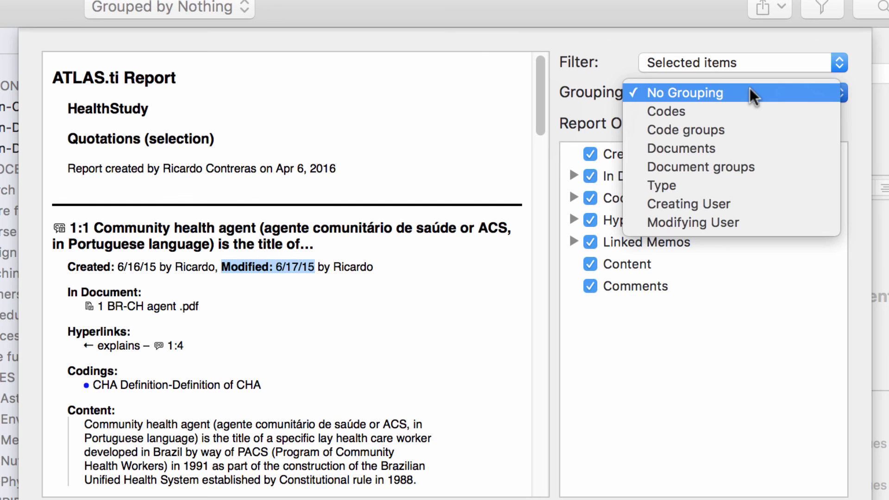
click(748, 106)
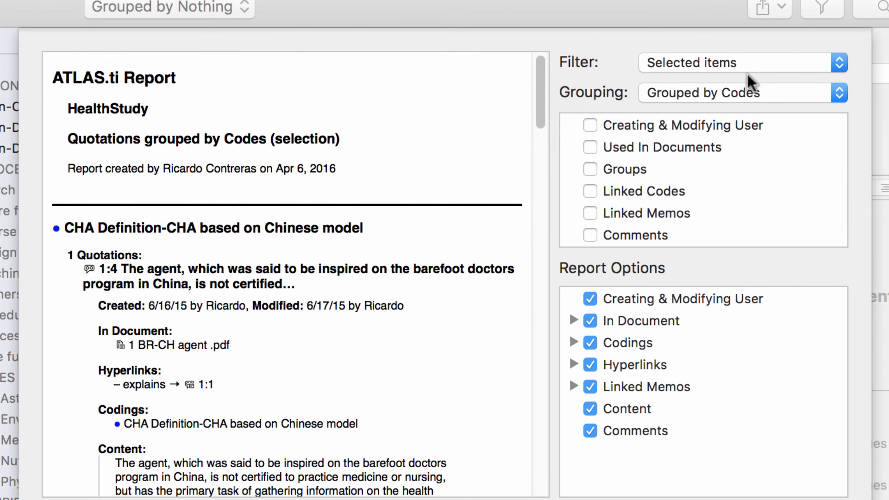
click(683, 93)
click(695, 103)
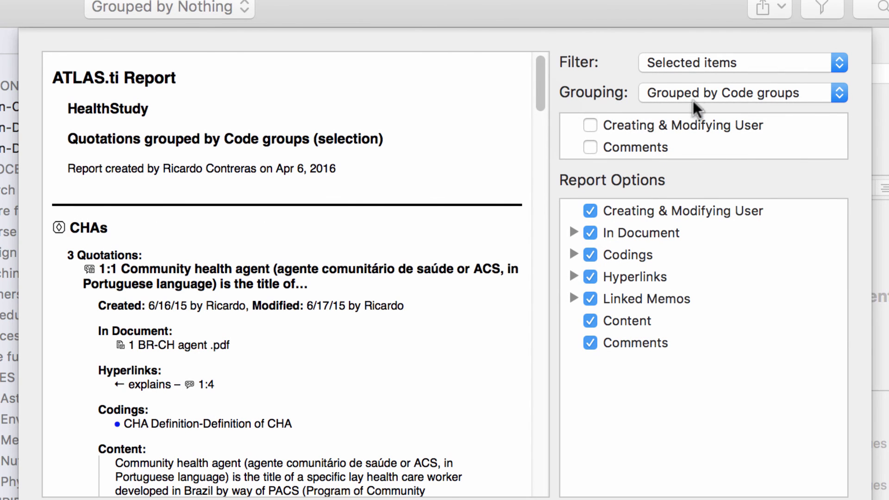
click(698, 94)
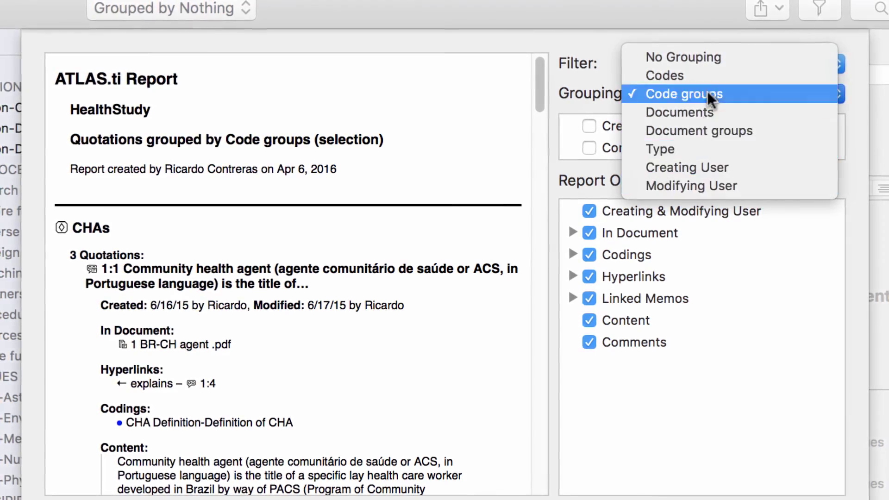
click(702, 59)
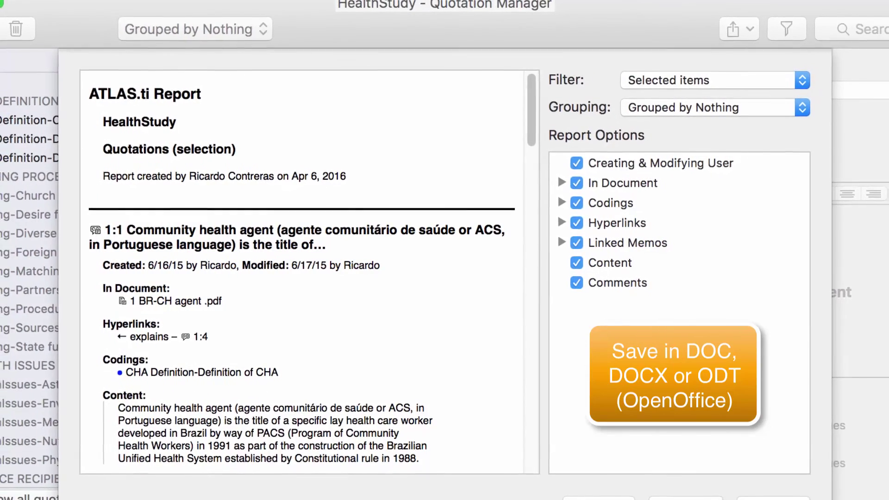
click(684, 499)
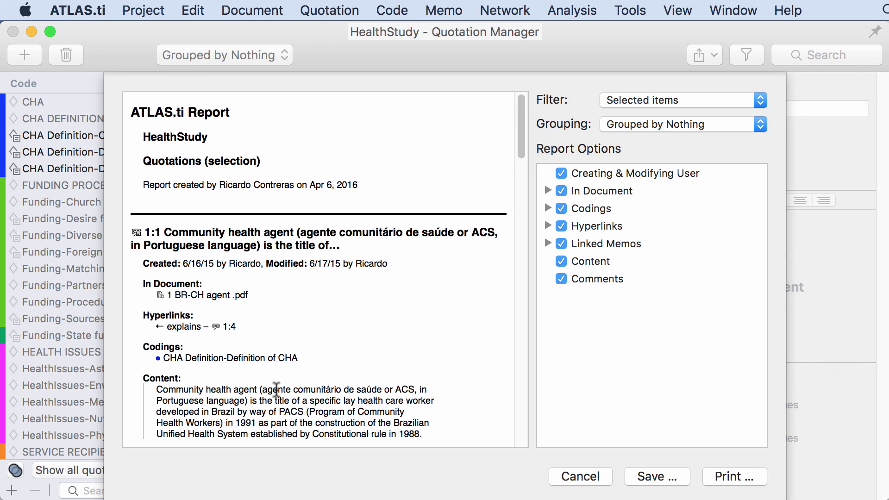
drag(241, 323, 140, 315)
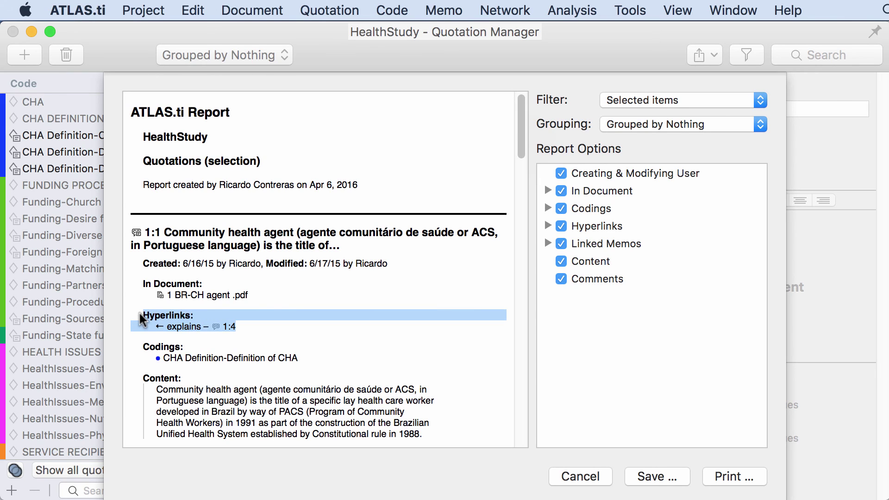